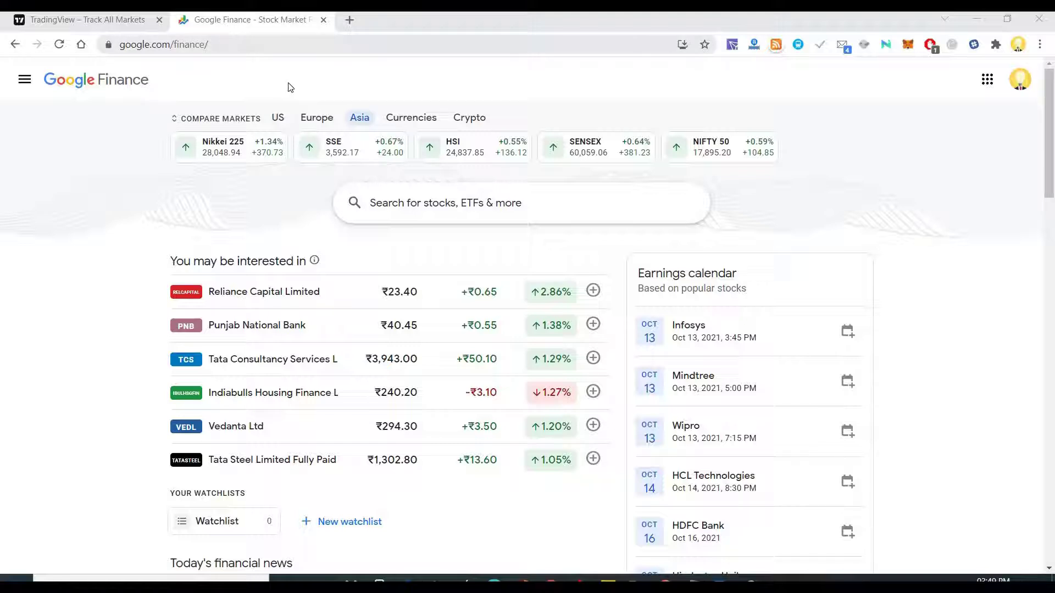
# Search 'BH' and open Bharti Airtel Limited's NSE quote page.
pyautogui.click(490, 202)
pyautogui.write('BHARTI')
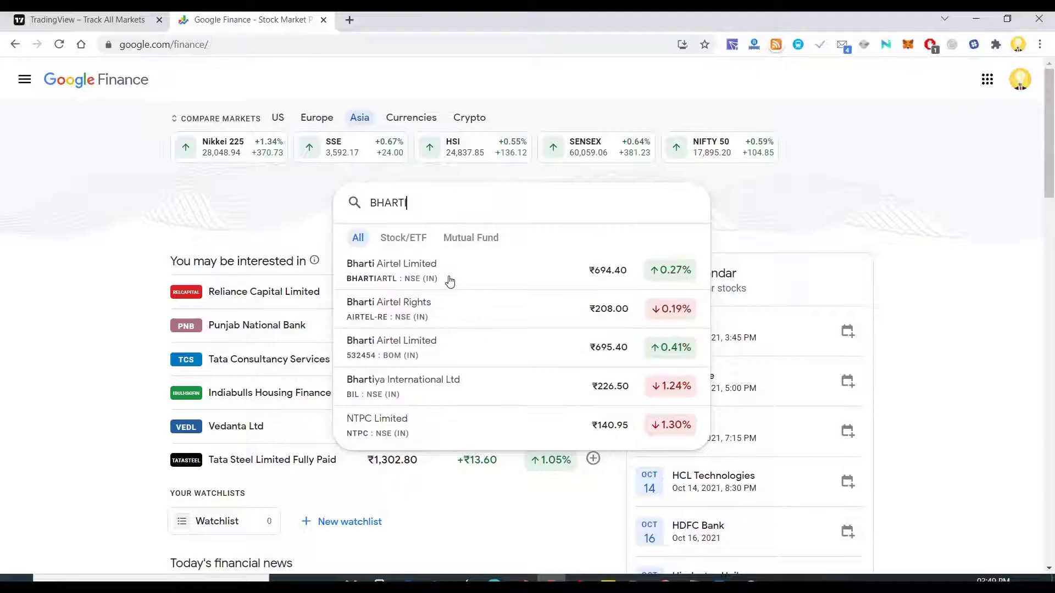
pyautogui.click(451, 281)
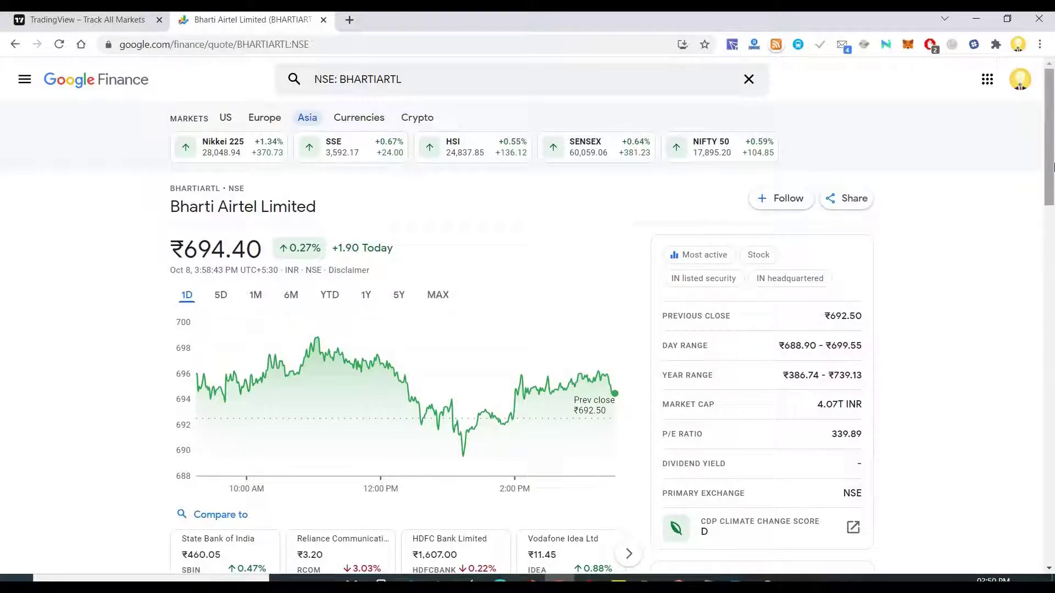
# Start a comparison and search 'IN' for Indus Towers.
pyautogui.scroll(-1, 1053, 179)
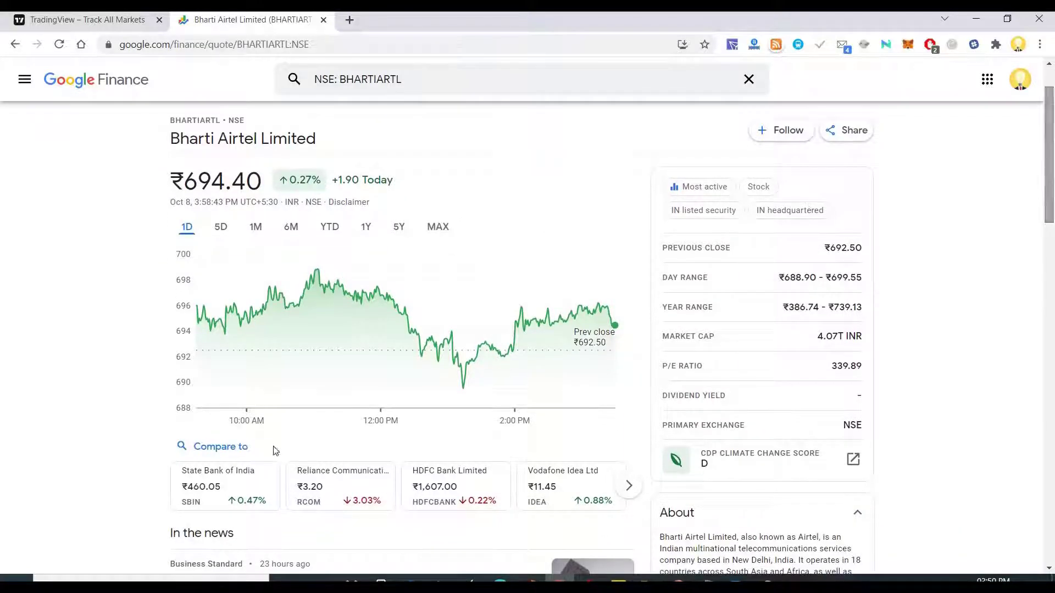
pyautogui.click(229, 447)
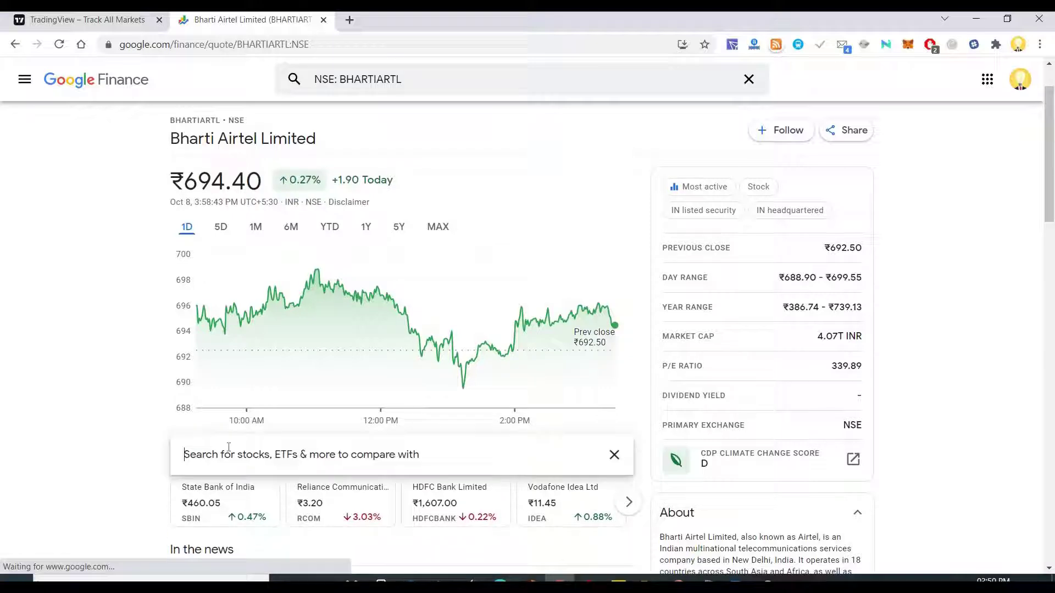
pyautogui.write('INDUS')
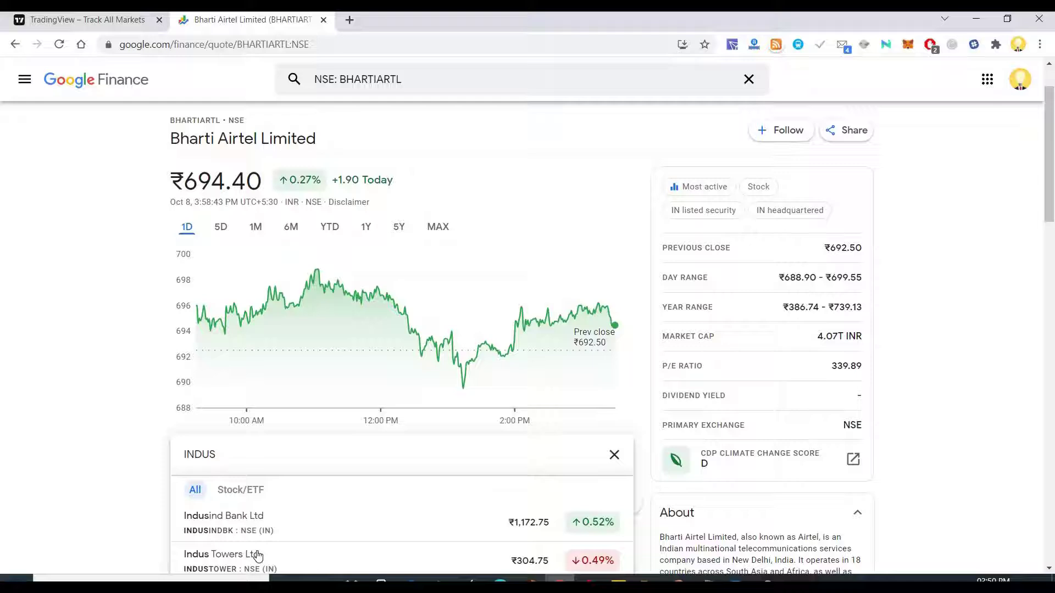
# Add Indus Towers Ltd to the comparison and step through 5D, 1M, then 6M ranges.
pyautogui.click(257, 556)
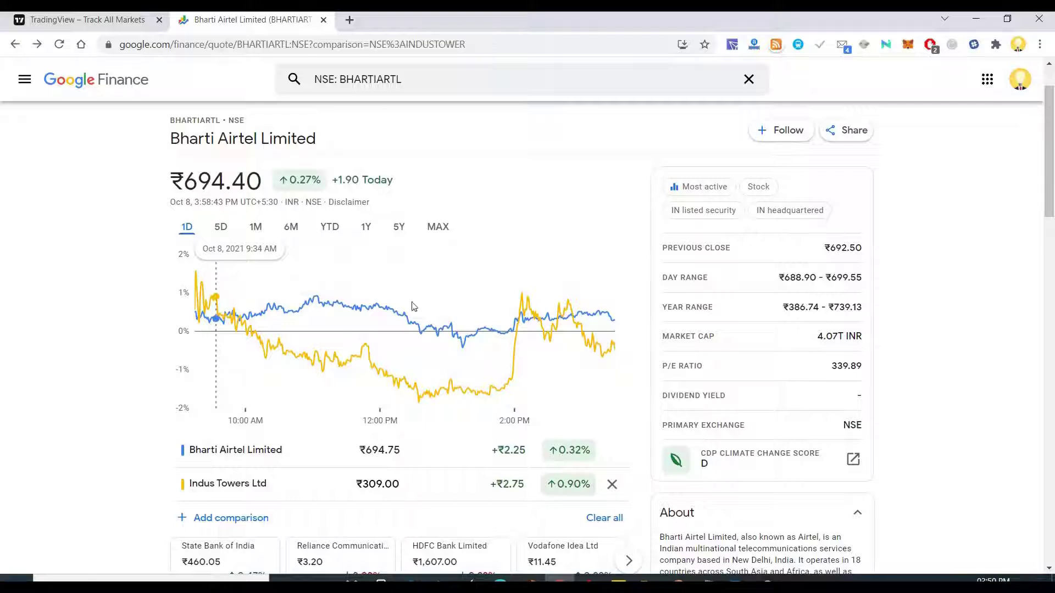
pyautogui.click(220, 228)
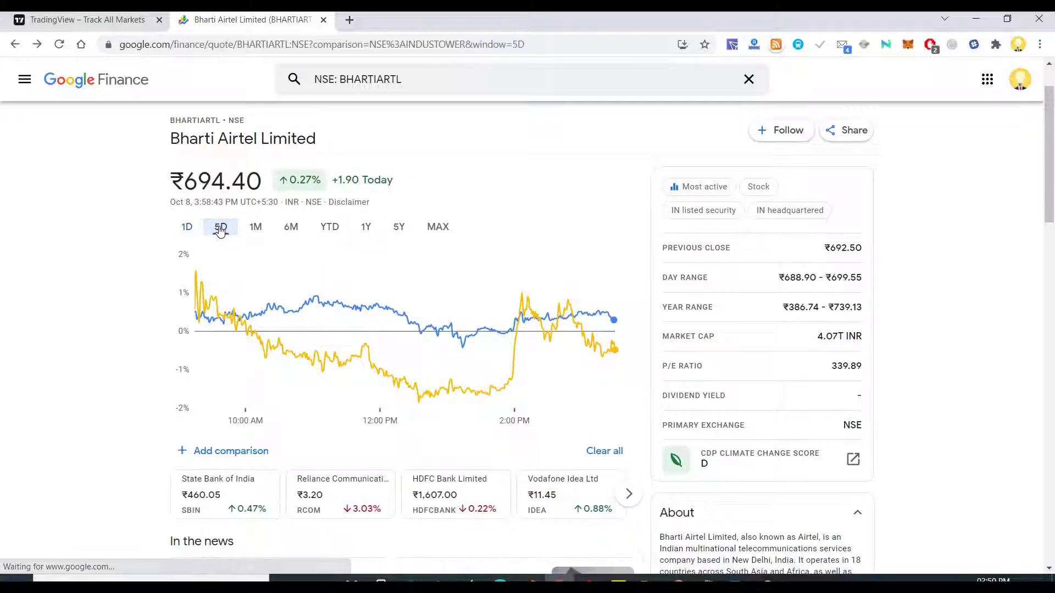
pyautogui.click(265, 232)
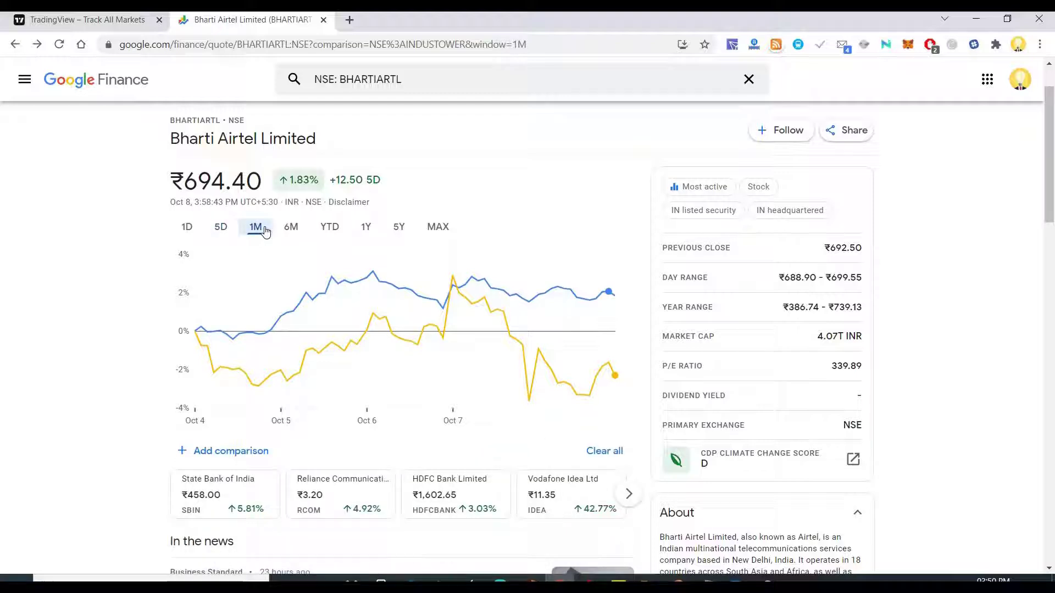
pyautogui.click(298, 231)
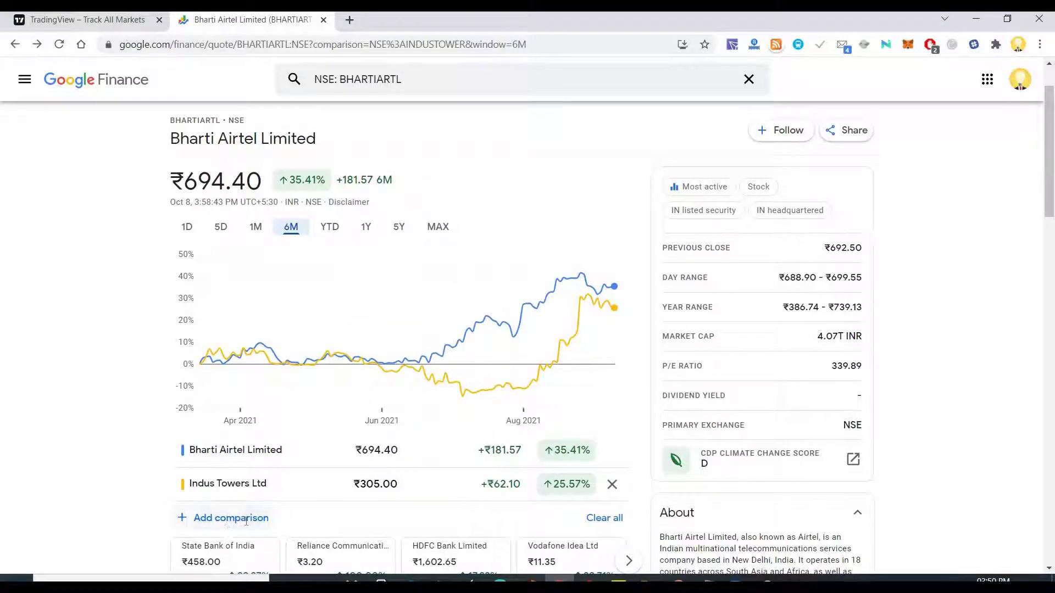
# Search 'NIFTY' and add NIFTY 50 as a comparison line.
pyautogui.click(247, 519)
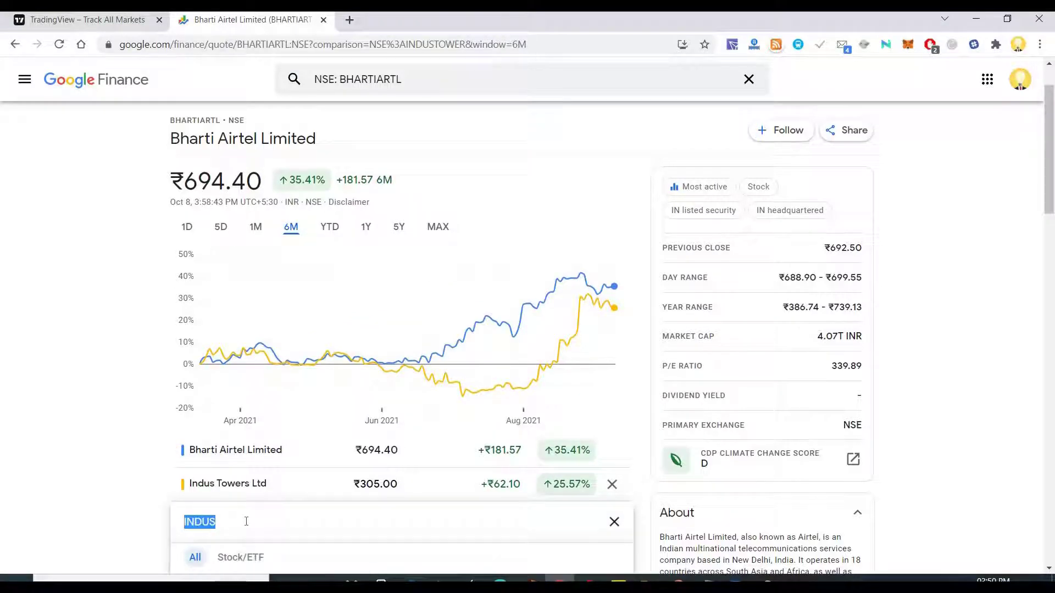
pyautogui.write('NIFTY 50')
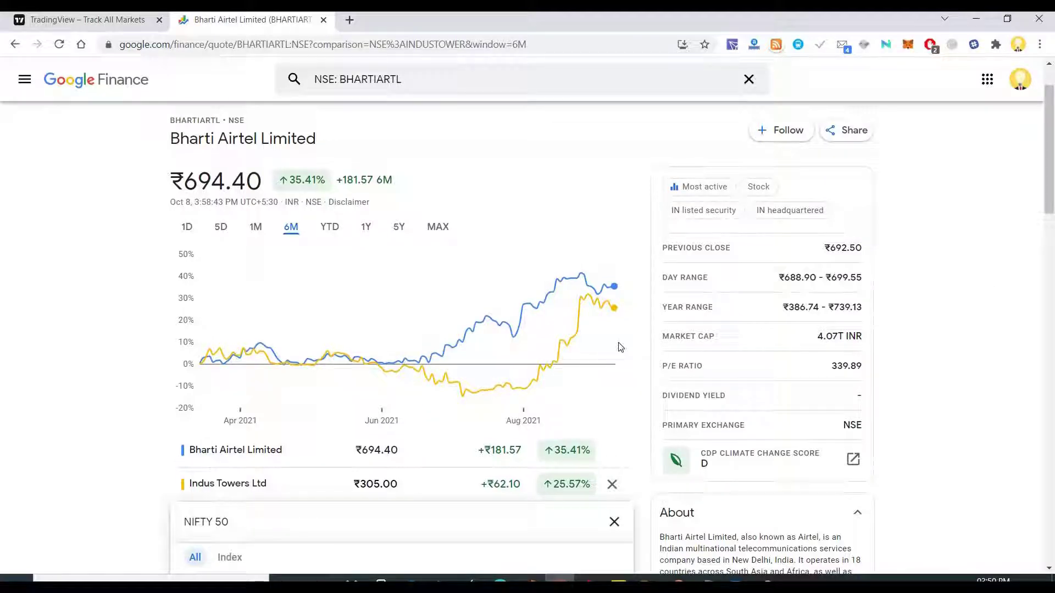
pyautogui.scroll(-2, 316, 394)
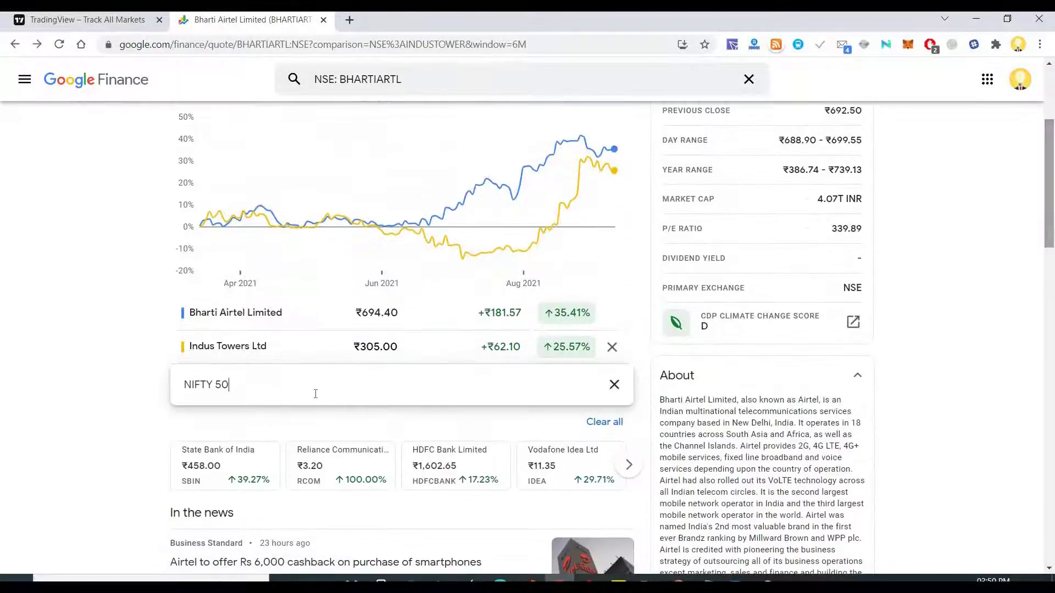
pyautogui.press('BackSpace')
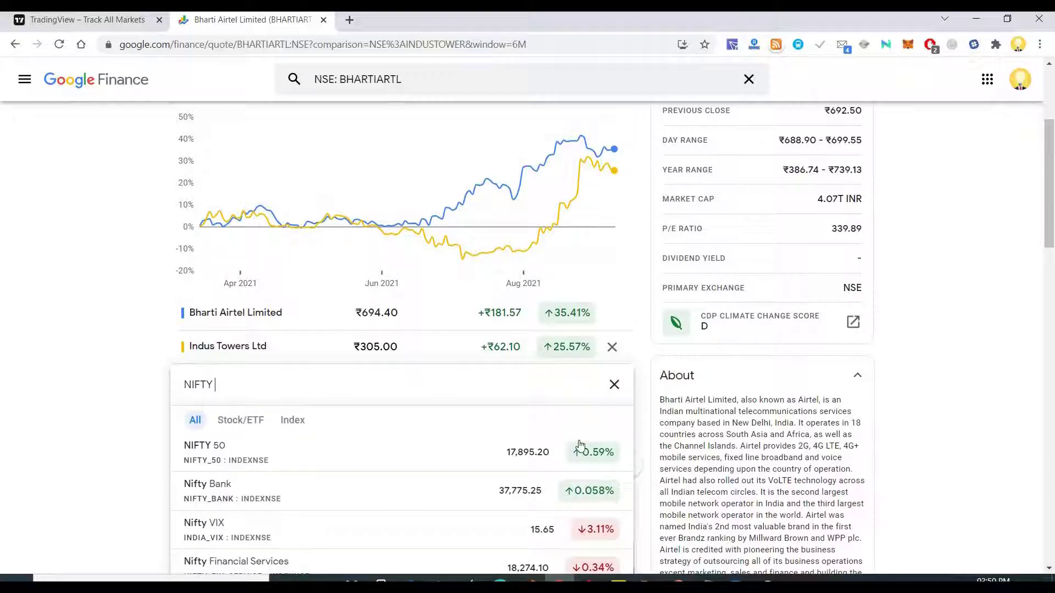
pyautogui.click(428, 468)
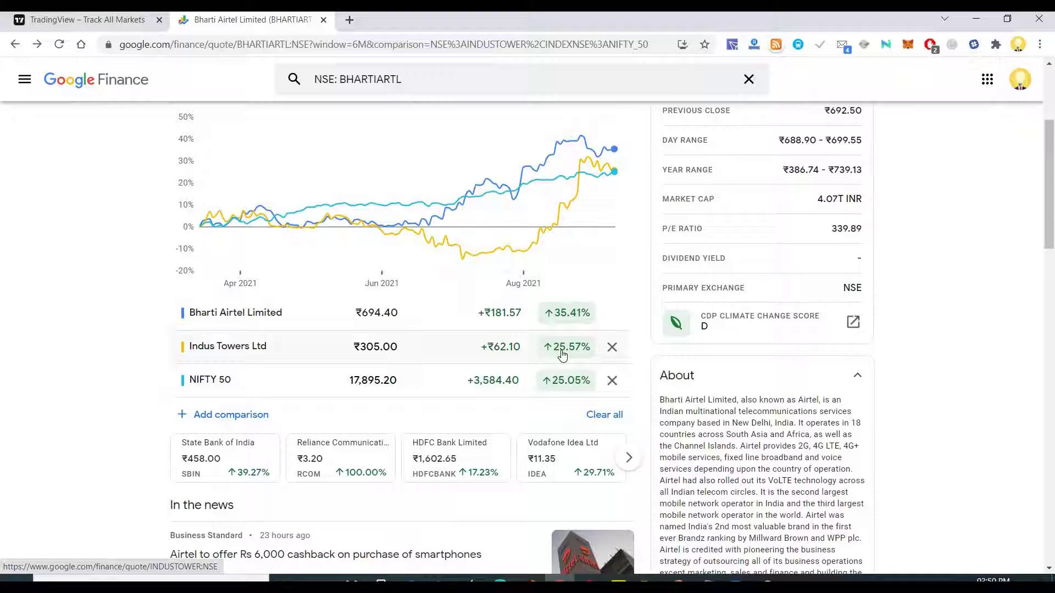
# Remove Indus Towers Ltd from the comparison and view it over YTD, then 5D.
pyautogui.click(610, 348)
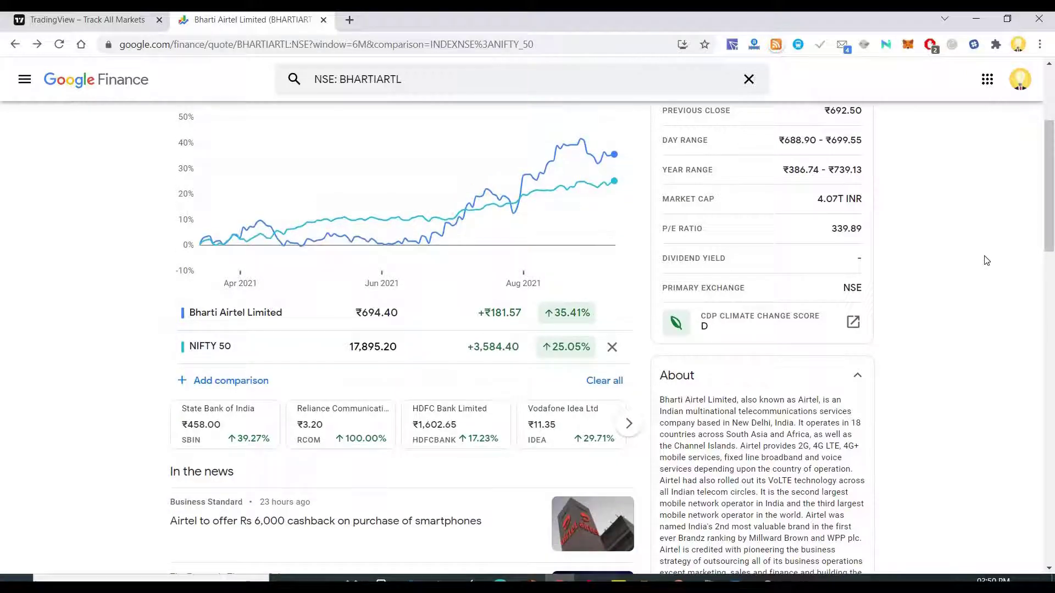
pyautogui.scroll(2, 954, 198)
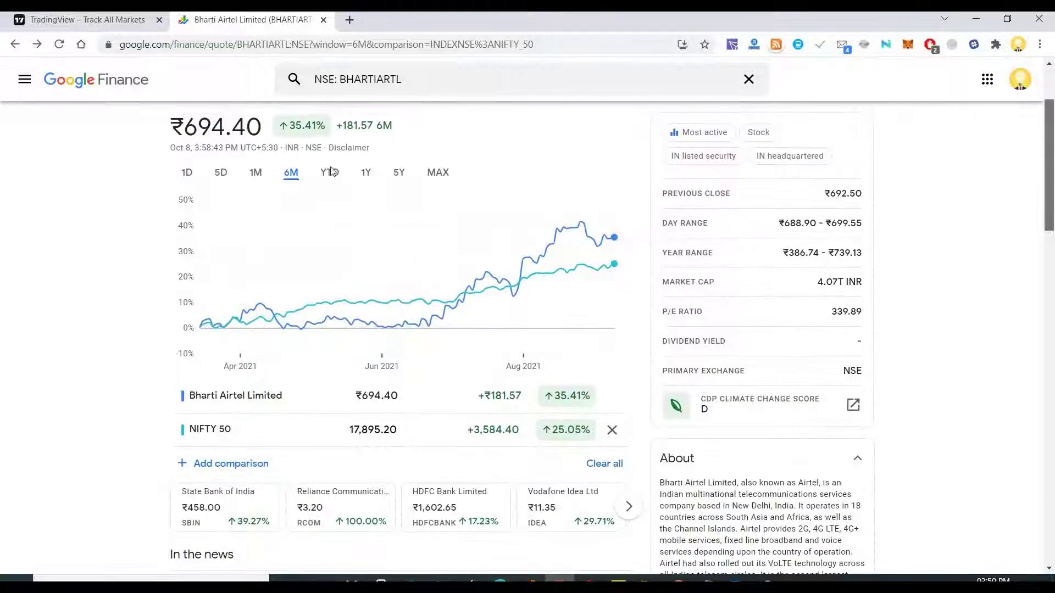
pyautogui.click(329, 173)
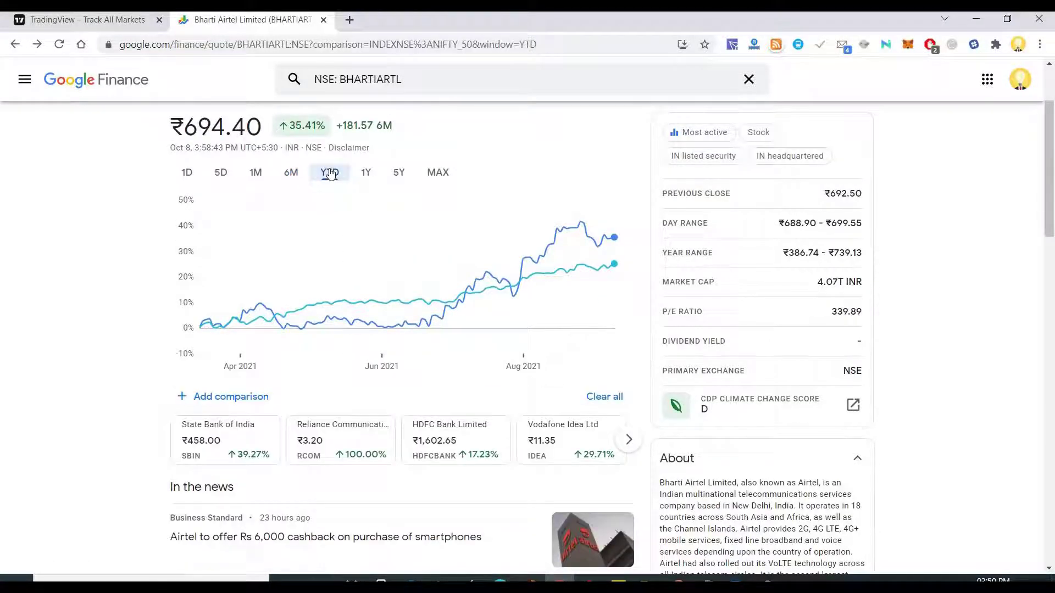
pyautogui.click(227, 180)
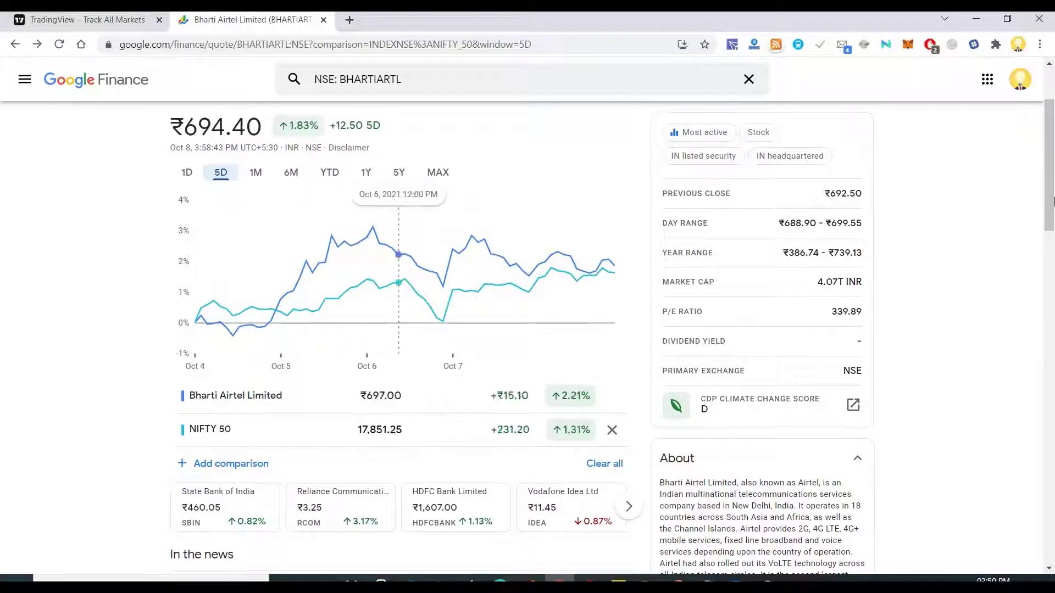
pyautogui.scroll(1, 1052, 172)
pyautogui.scroll(3, 1052, 171)
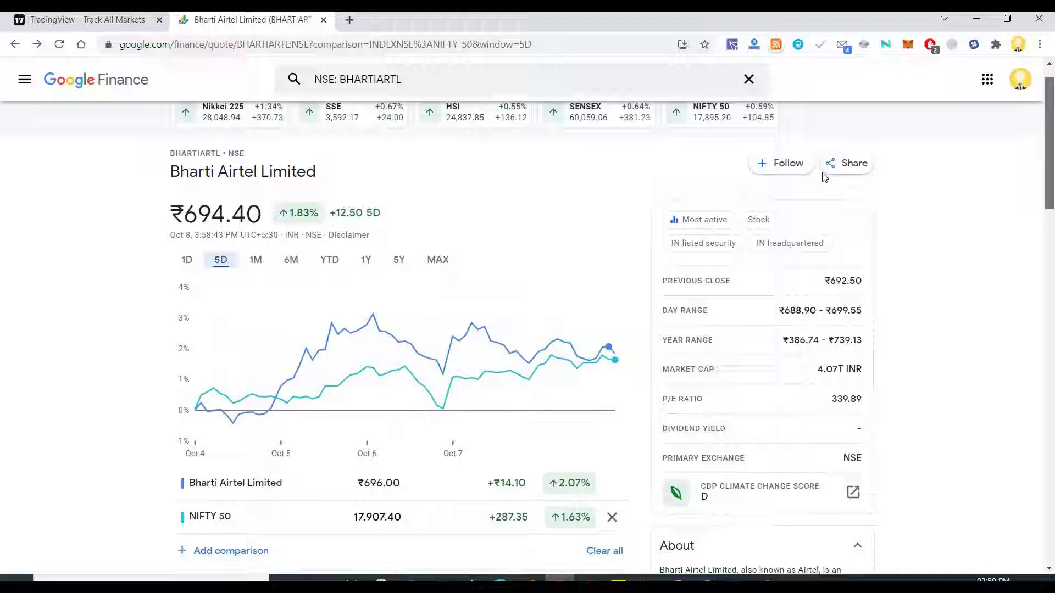
# Search 'BAJAJ' and open the Bajaj Finance Ltd NSE quote page.
pyautogui.click(371, 64)
pyautogui.write('BSJ')
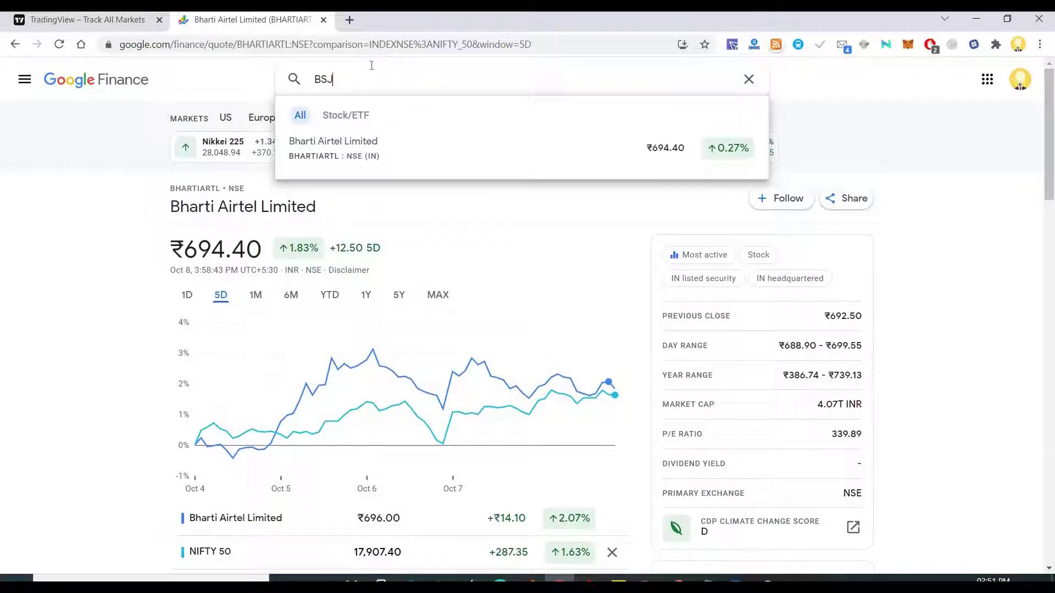
pyautogui.press('BackSpace')
pyautogui.press('BackSpace')
pyautogui.write('AJA')
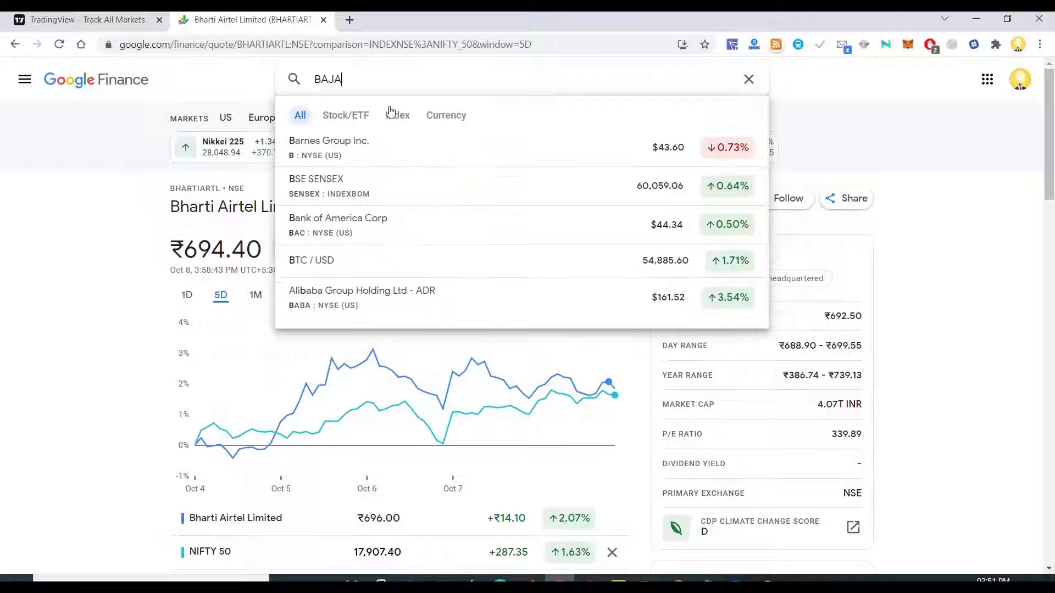
pyautogui.write('J')
pyautogui.click(384, 193)
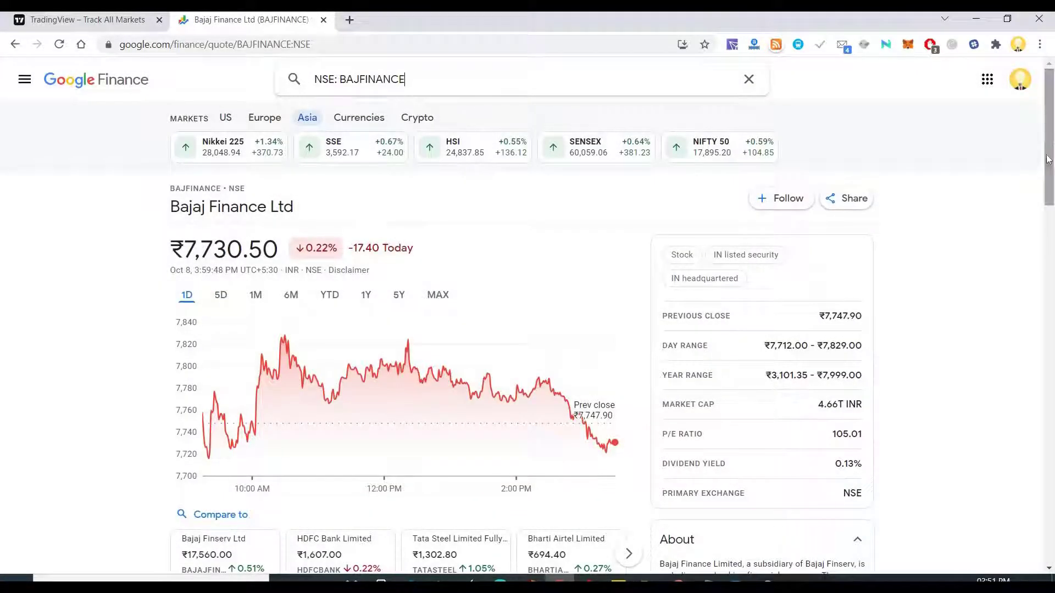
pyautogui.scroll(-3, 589, 205)
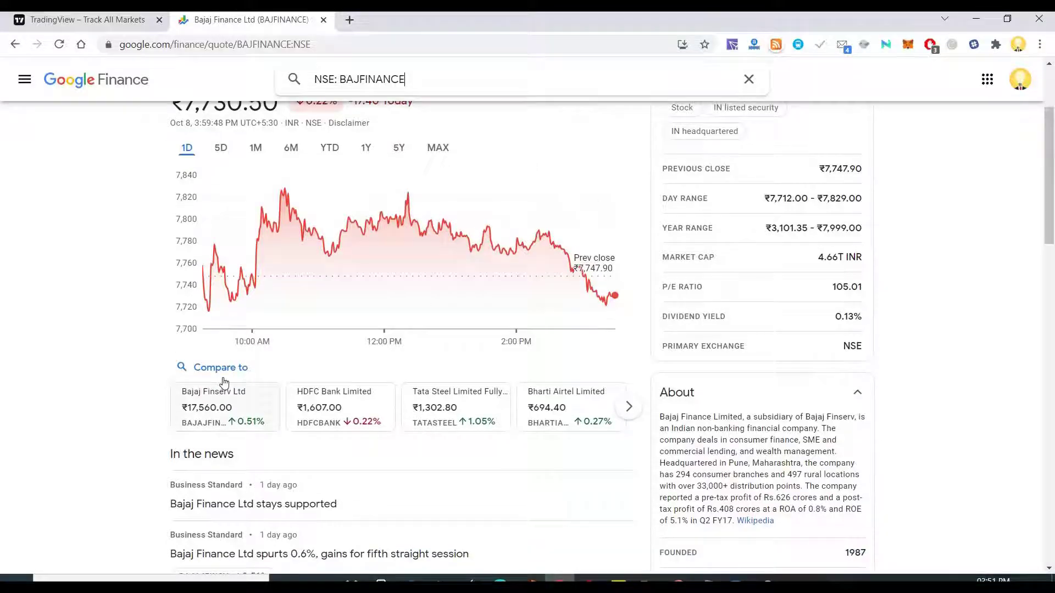
# Add Bajaj Finserv Ltd to the comparison and view it over 1M, YTD, then 1Y.
pyautogui.click(218, 401)
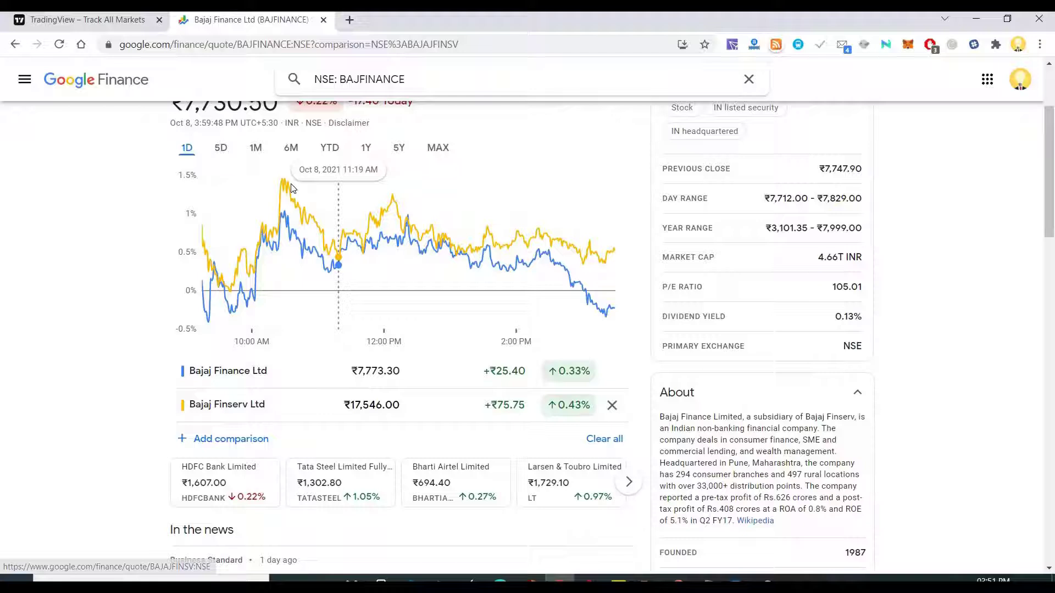
pyautogui.click(255, 148)
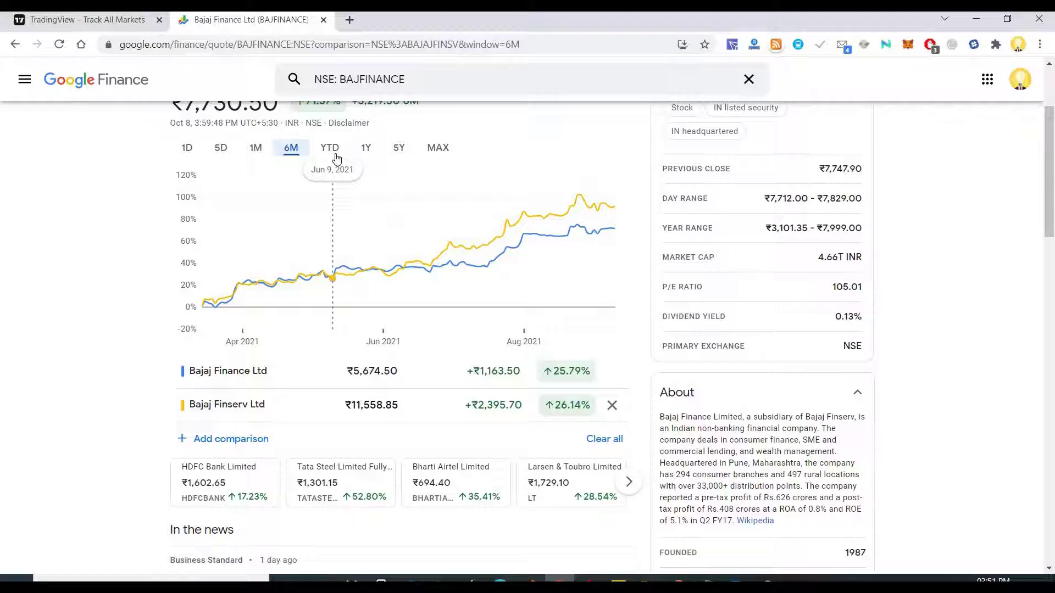
pyautogui.press('Right')
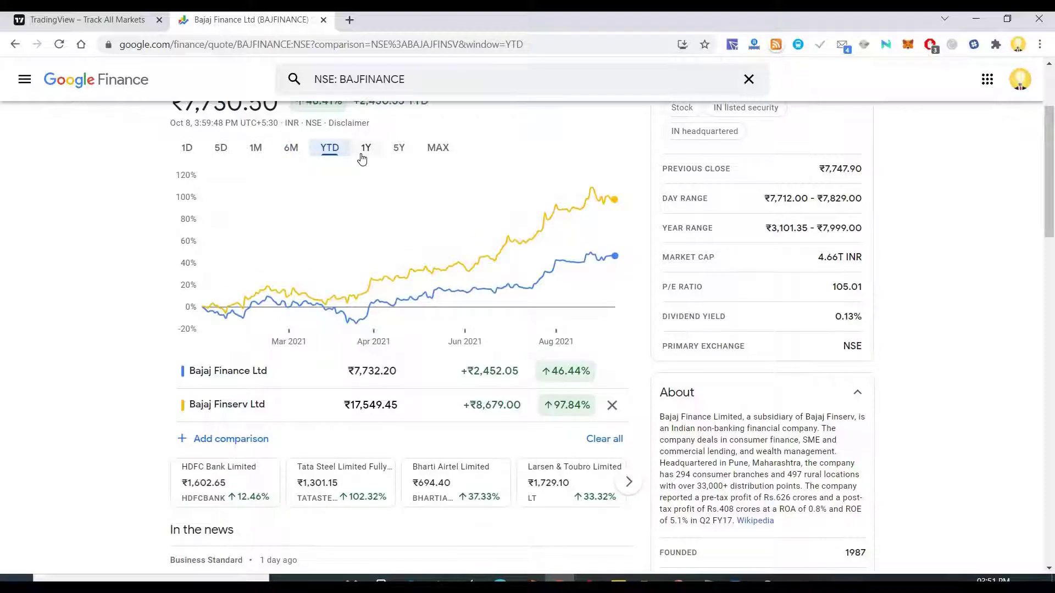
pyautogui.click(364, 154)
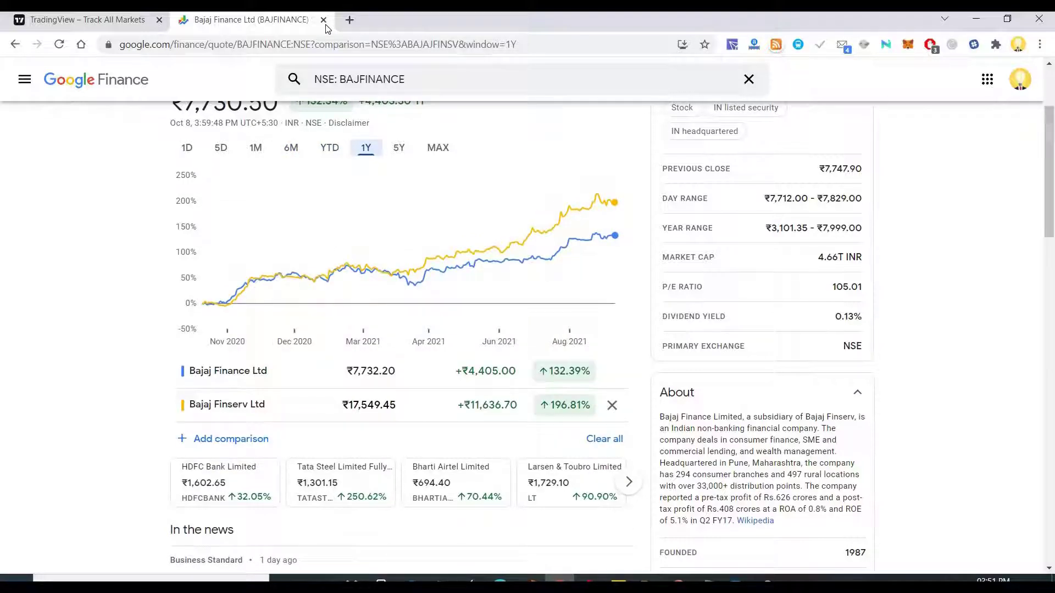
# Close the Google Finance tab, search 'BHARTI' in TradingView and launch the BHARTIARTL chart.
pyautogui.hotkey('ctrl', 'w')
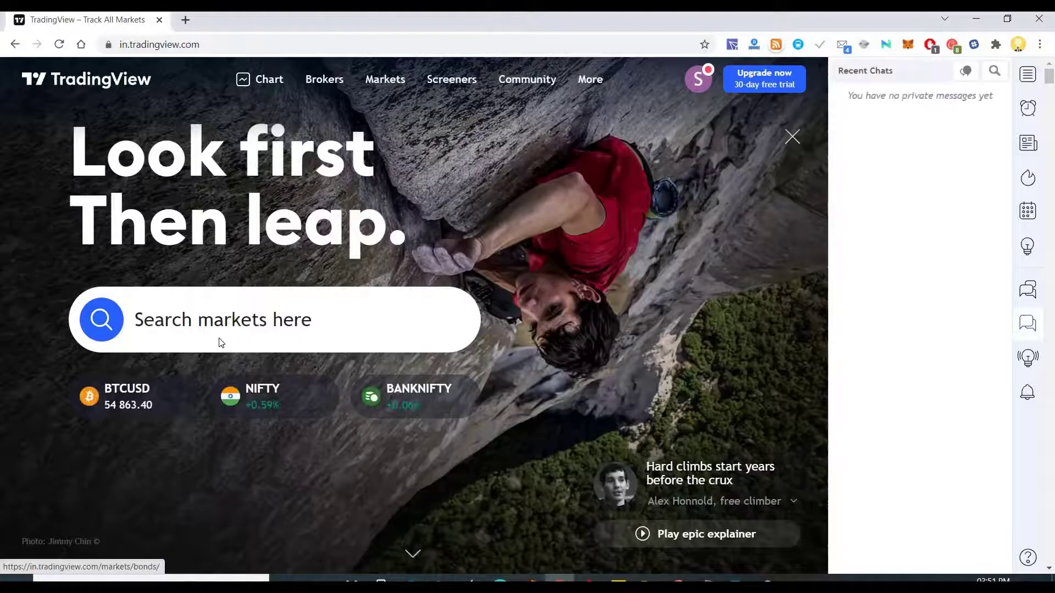
pyautogui.click(207, 318)
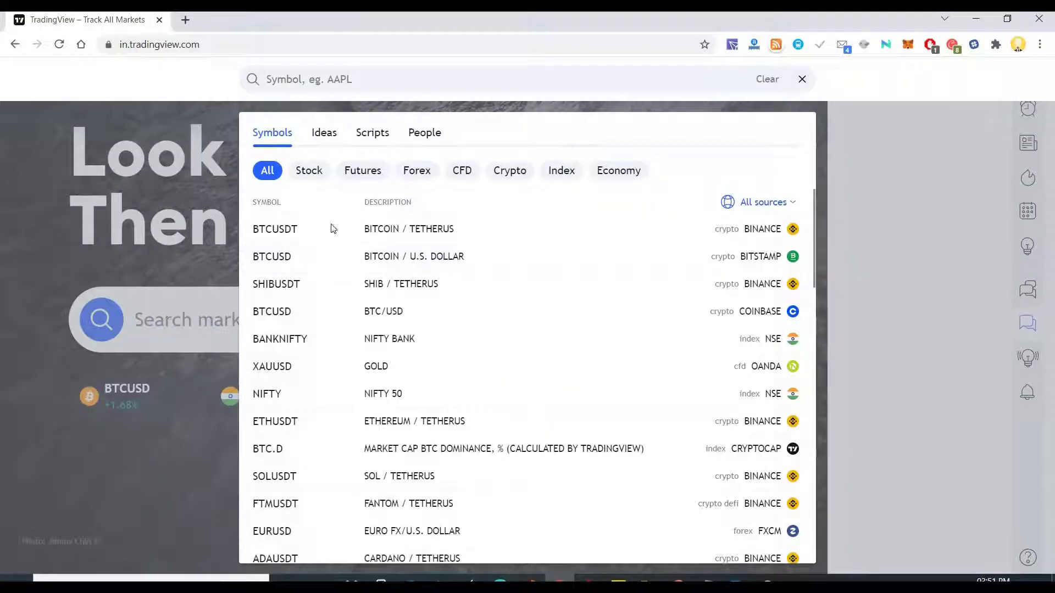
pyautogui.click(180, 318)
pyautogui.click(284, 320)
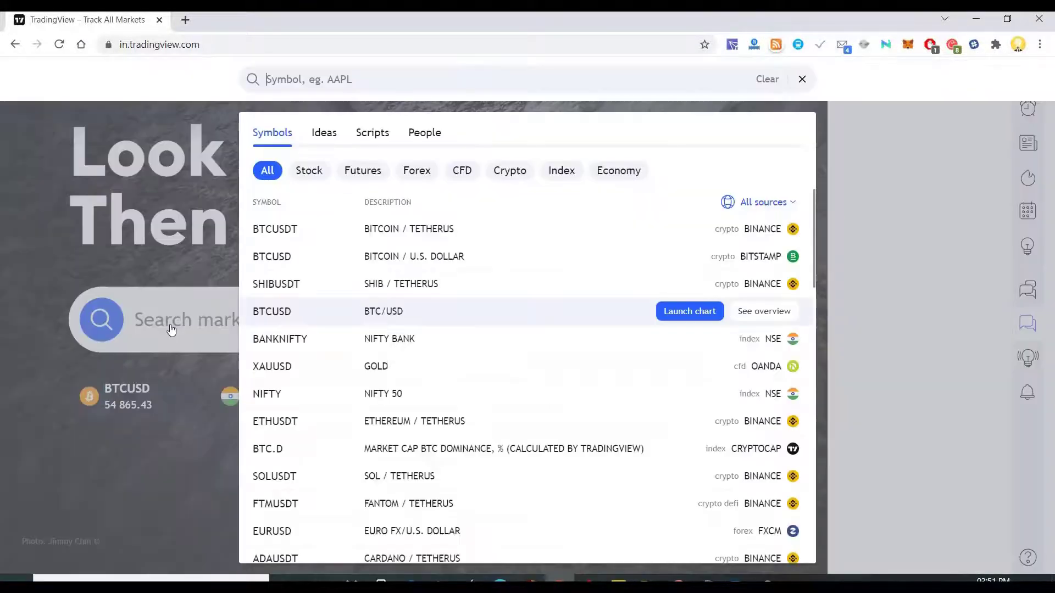
pyautogui.click(172, 329)
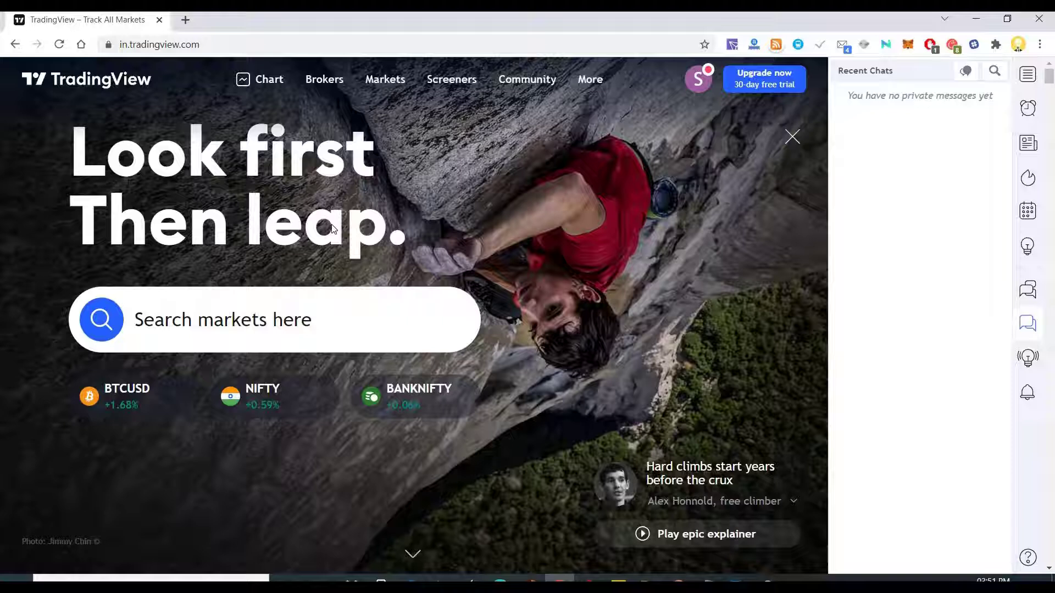
pyautogui.click(189, 318)
pyautogui.write('B')
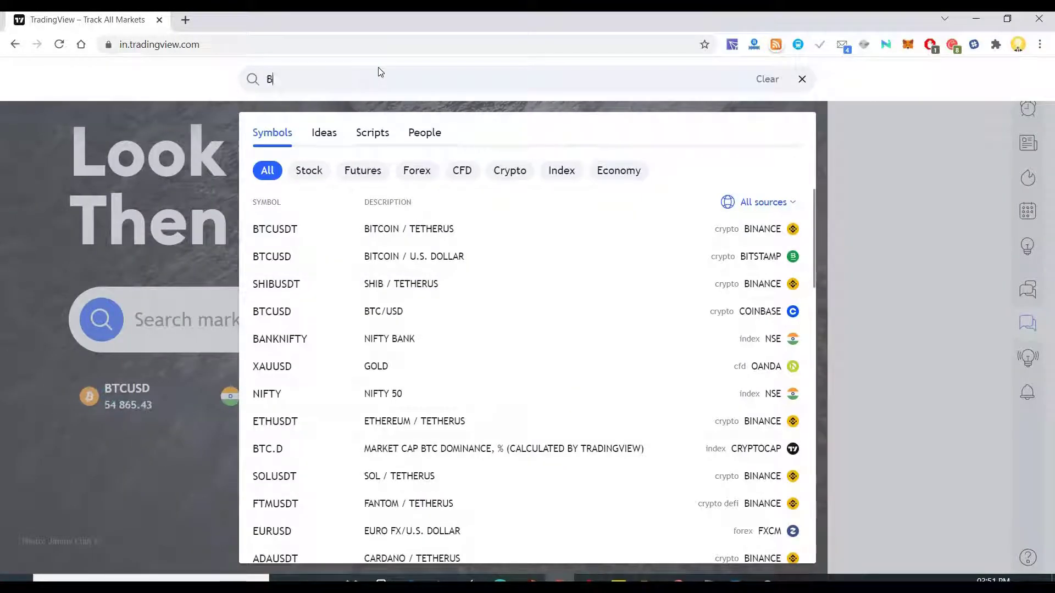
pyautogui.write('HARTI')
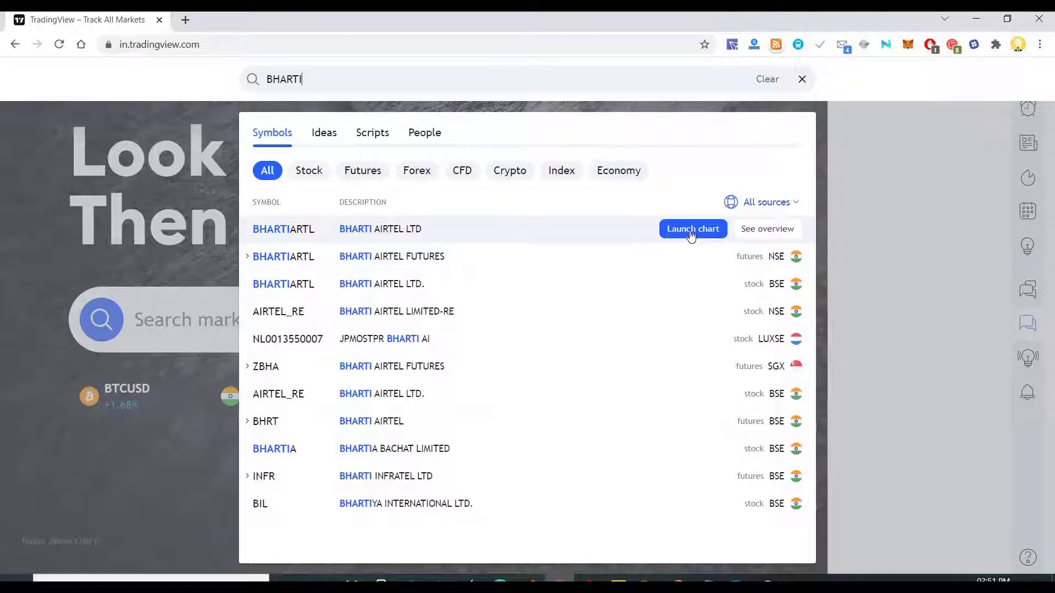
pyautogui.click(692, 235)
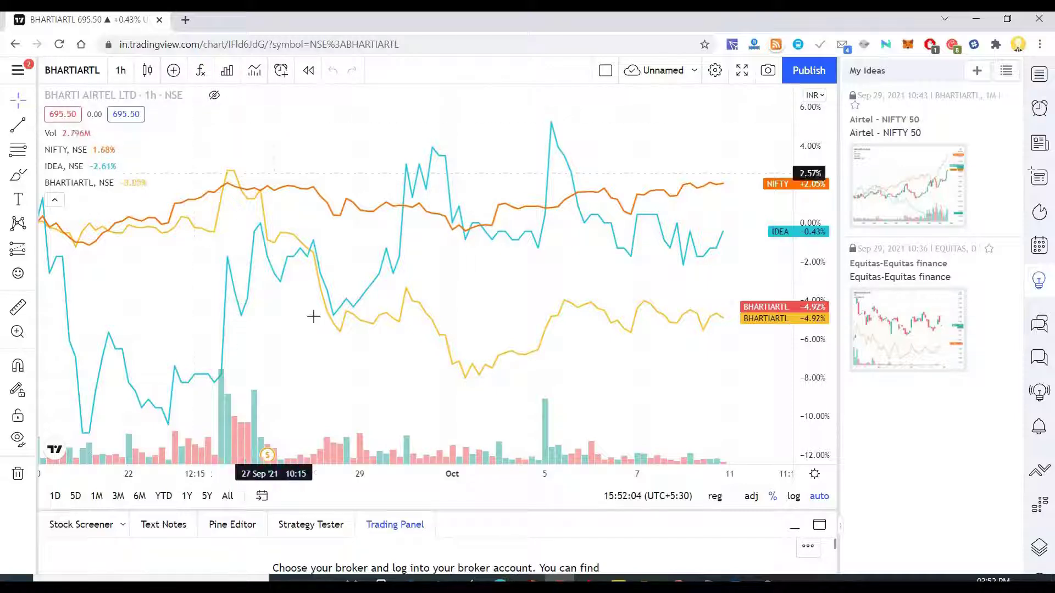
# Zoom the chart out to early August and review the compared symbols list.
pyautogui.scroll(-5, 313, 316)
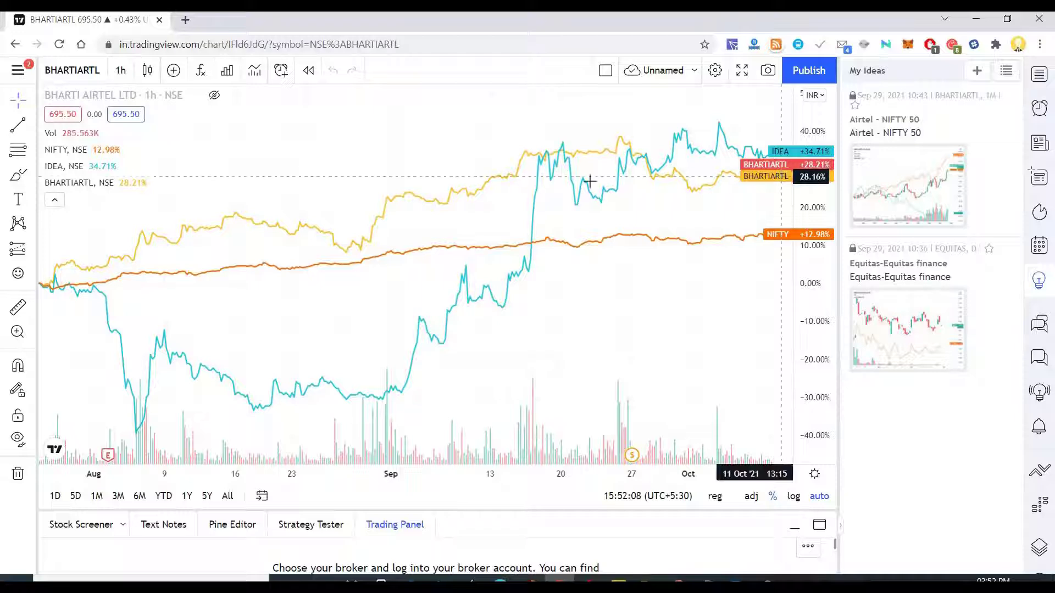
pyautogui.click(173, 69)
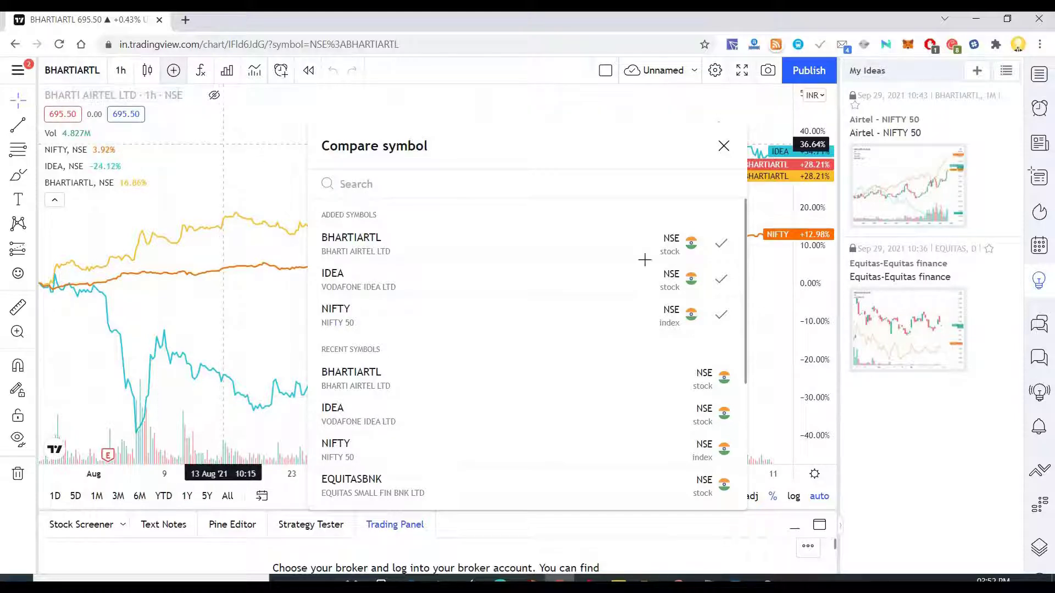
pyautogui.press('Escape')
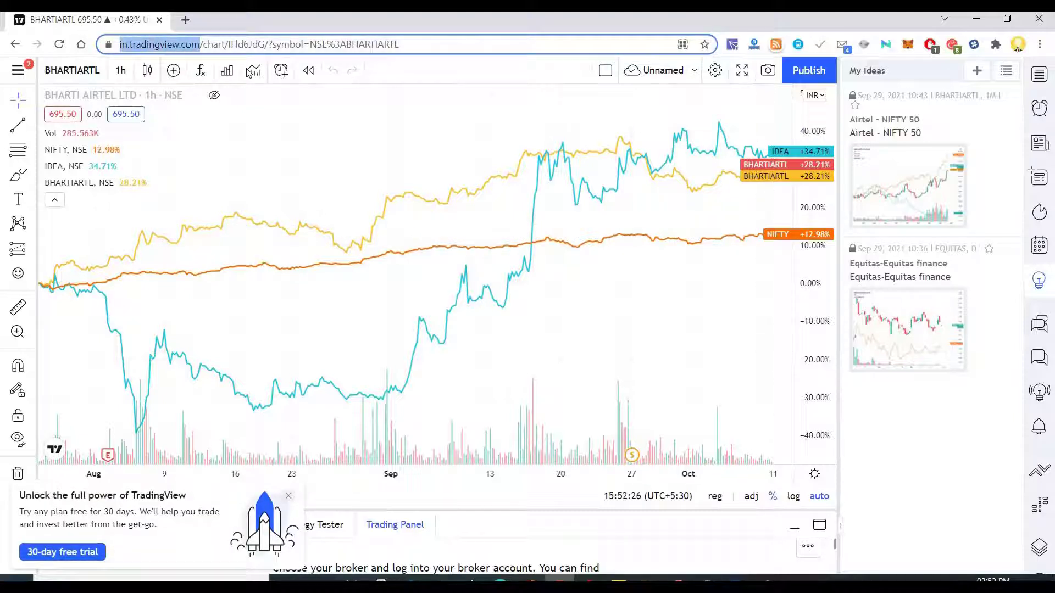
# Close the TradingView tab and load in.tradingview.com in a new Incognito window.
pyautogui.hotkey('ctrl', 't')
pyautogui.click(157, 21)
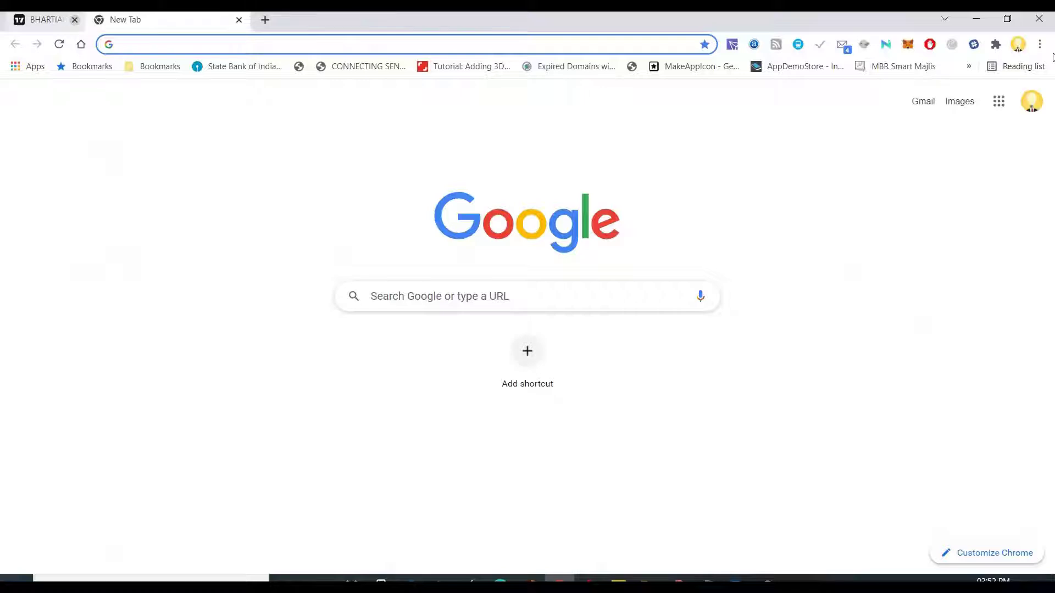
pyautogui.hotkey('alt', 'f')
pyautogui.click(956, 101)
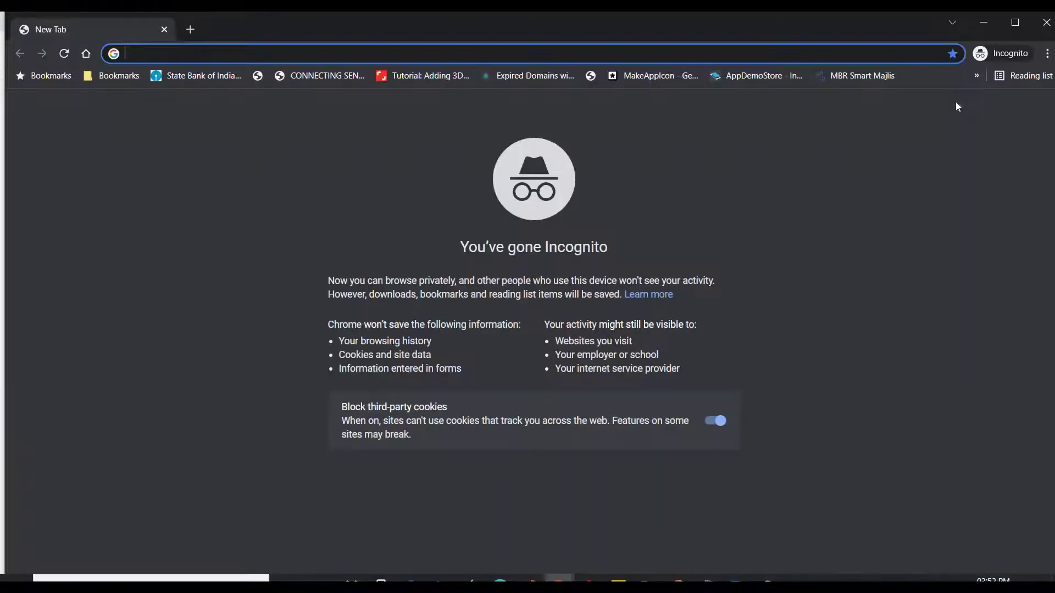
pyautogui.write('in.tradingview.com')
pyautogui.press('Return')
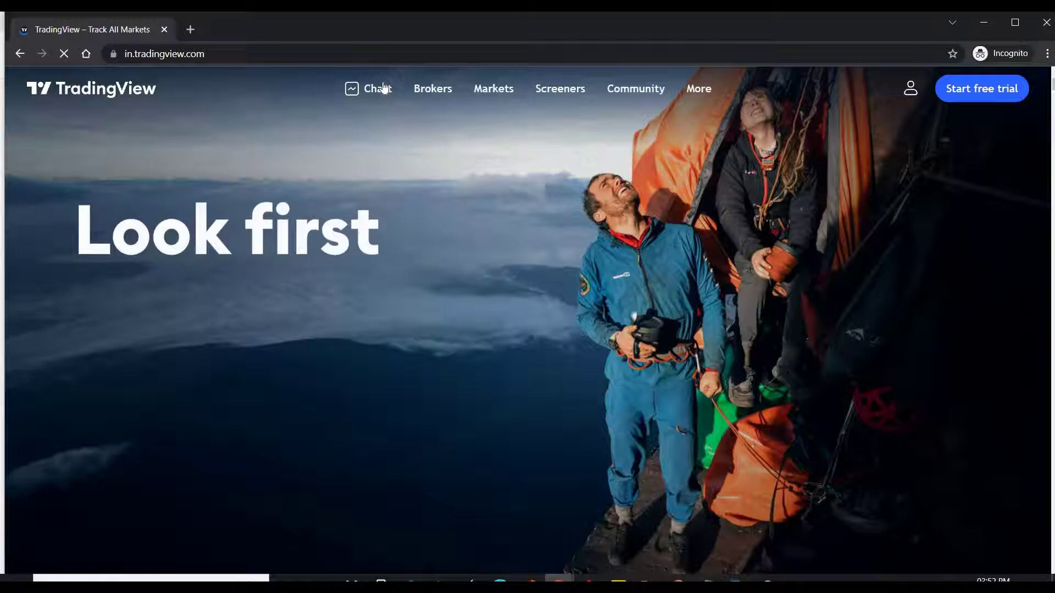
# Open the chart page and add BHARTIARTL on the same percentage scale.
pyautogui.click(384, 88)
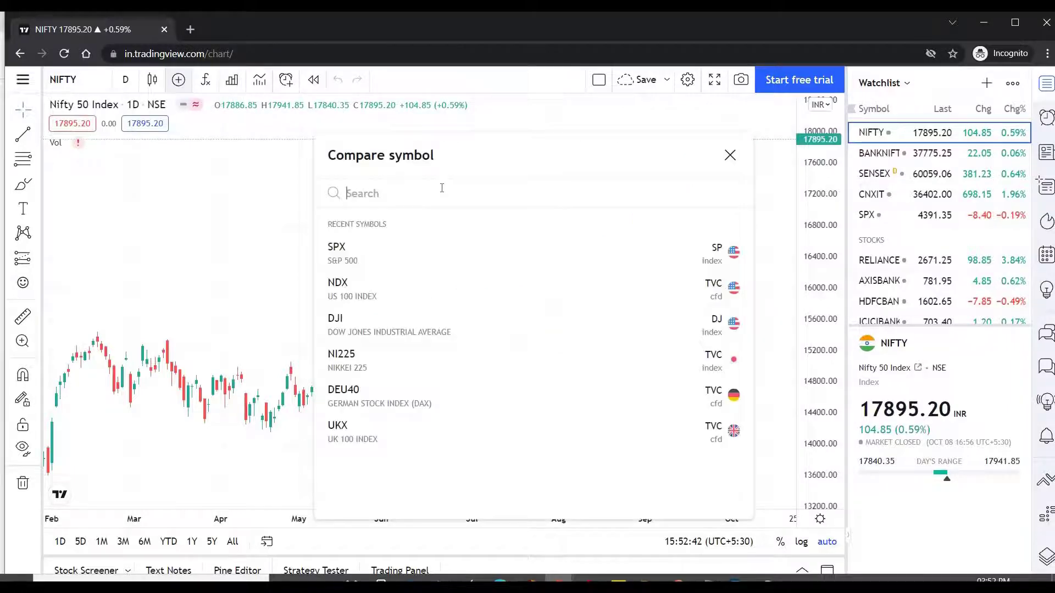
pyautogui.write('BHART')
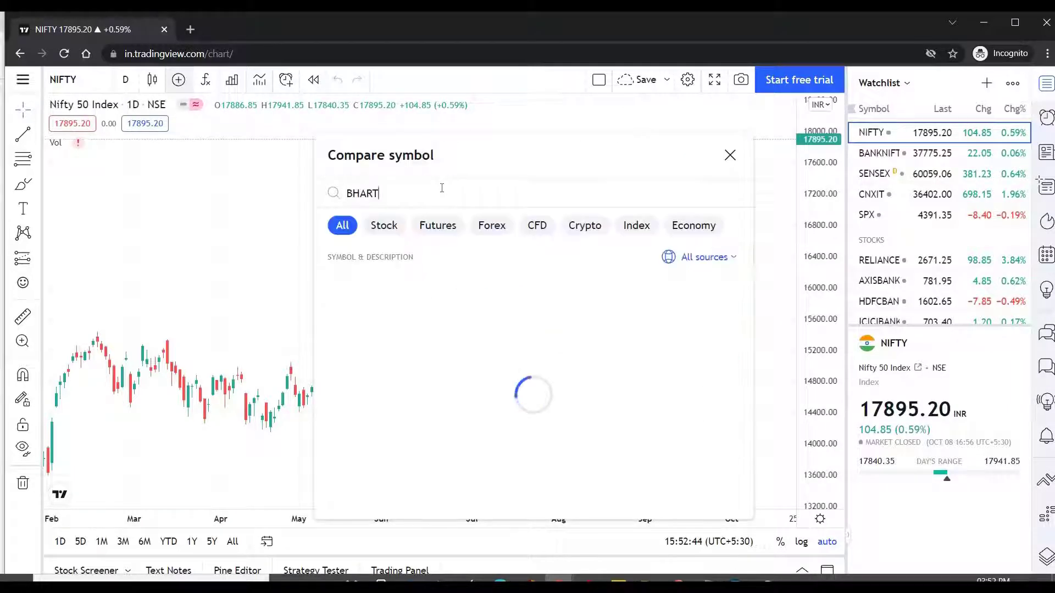
pyautogui.moveTo(488, 285)
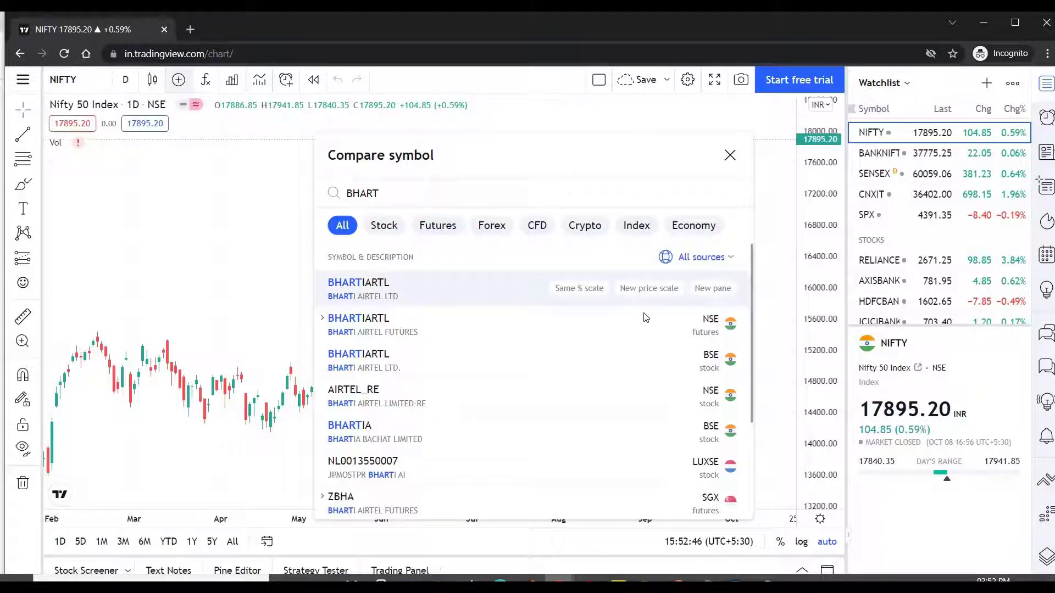
pyautogui.click(595, 290)
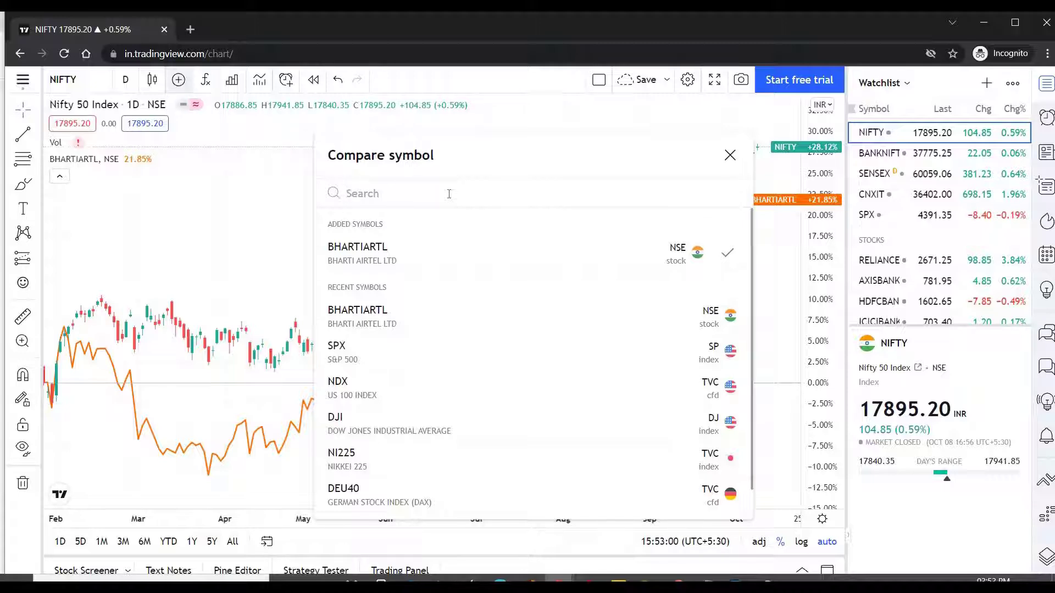
# Search 'VODAFONE', add IDEA on the same % scale, and close the compare dialog.
pyautogui.write('A')
pyautogui.press('BackSpace')
pyautogui.write('VODO')
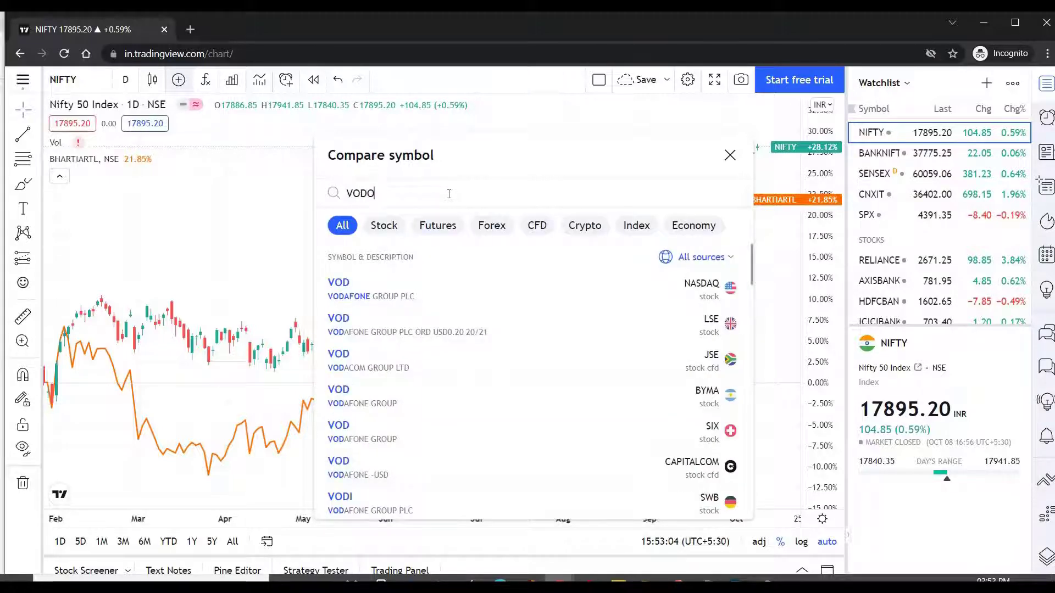
pyautogui.press('BackSpace')
pyautogui.press('BackSpace')
pyautogui.press('BackSpace')
pyautogui.press('BackSpace')
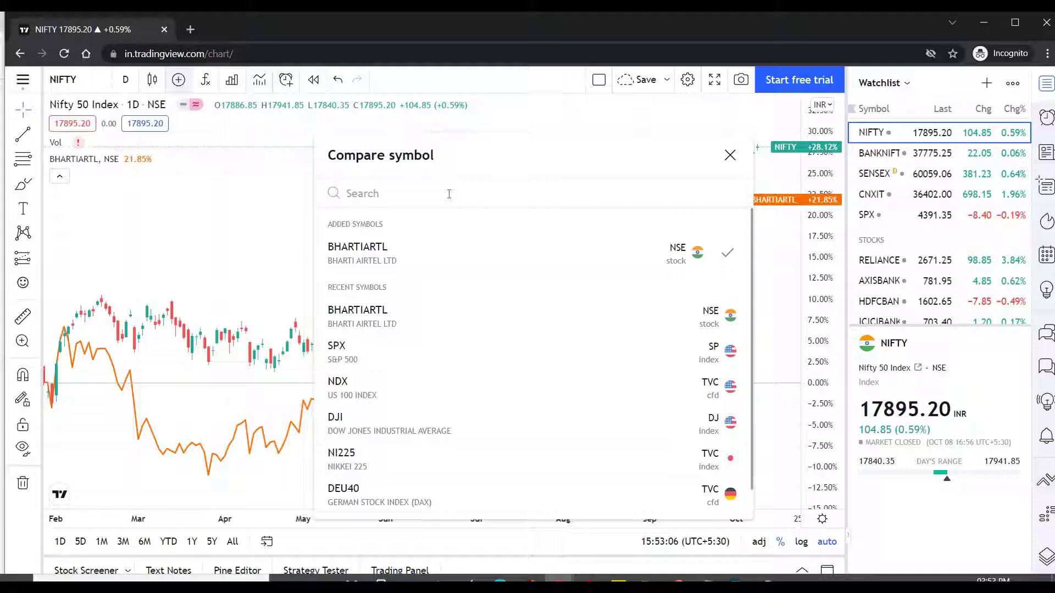
pyautogui.write('VODA')
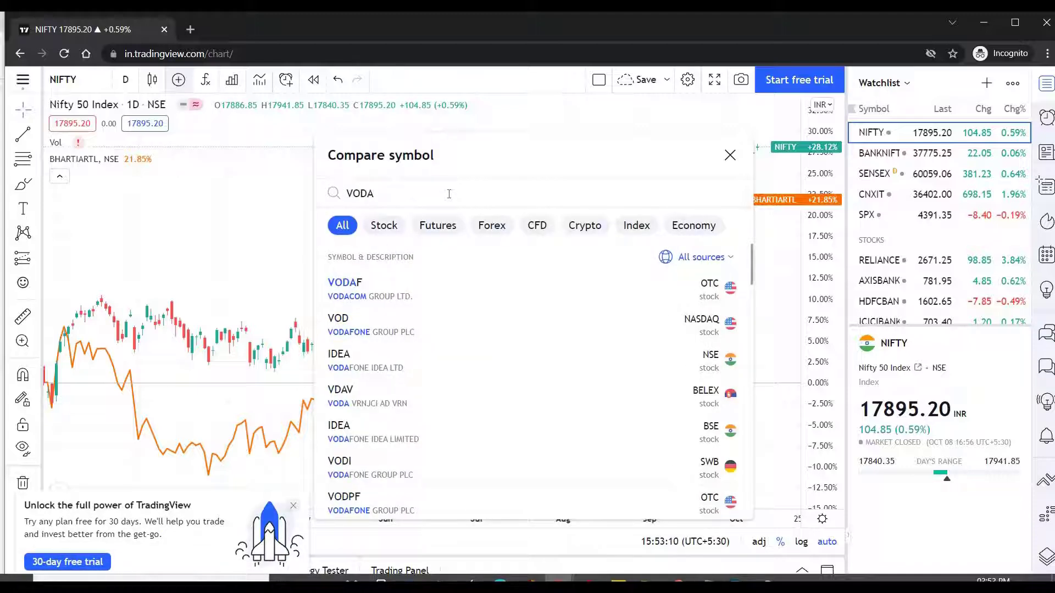
pyautogui.write('FONE')
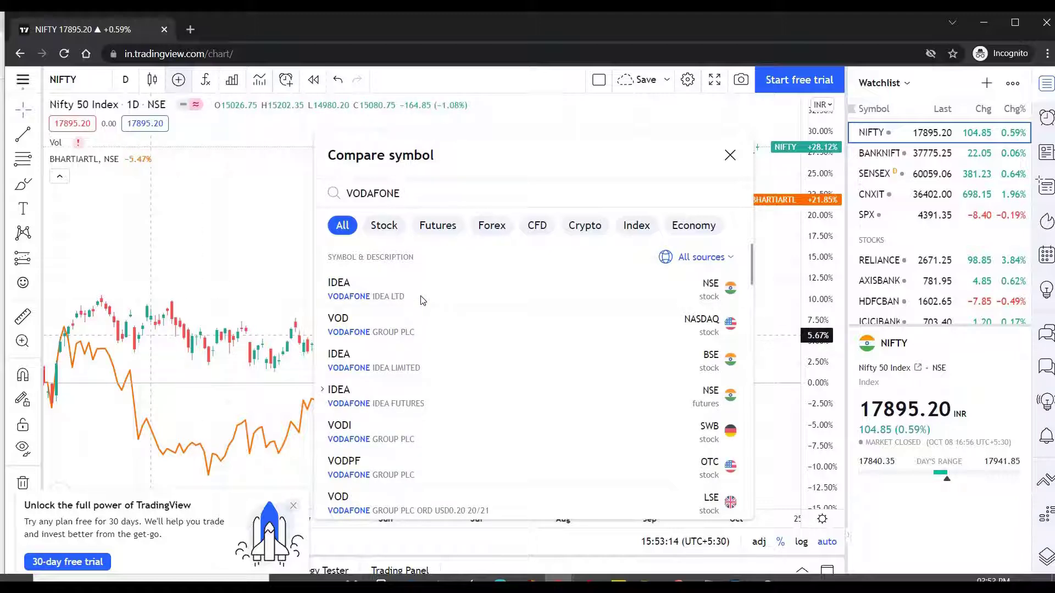
pyautogui.moveTo(598, 292)
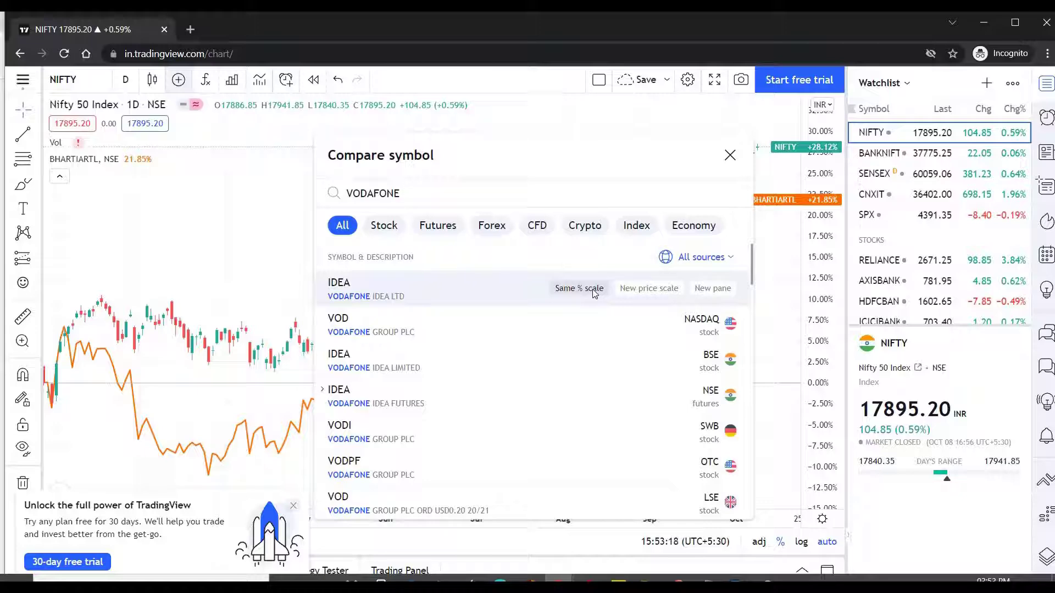
pyautogui.click(594, 294)
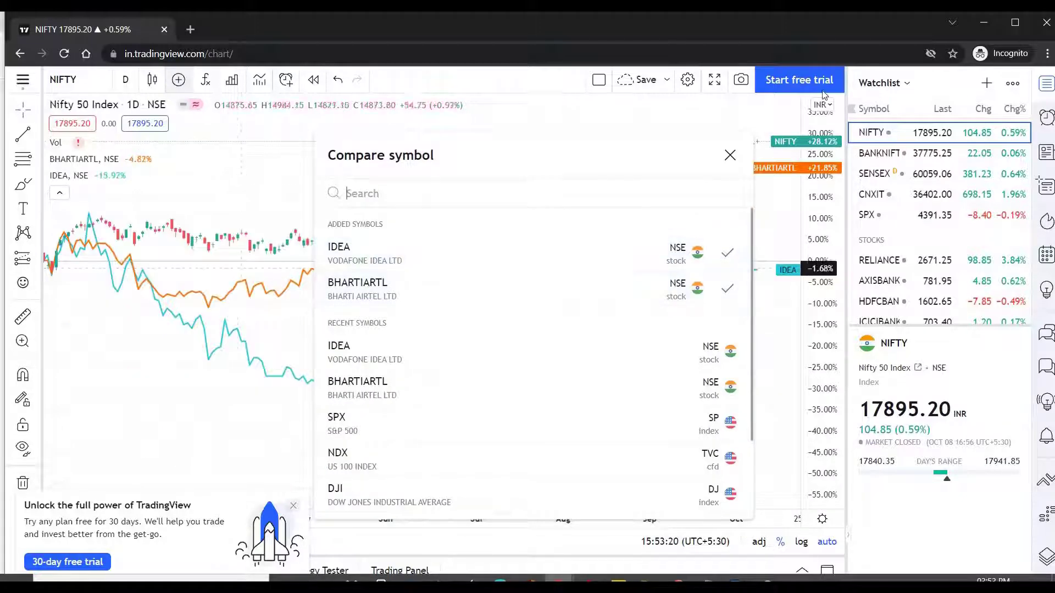
pyautogui.click(731, 157)
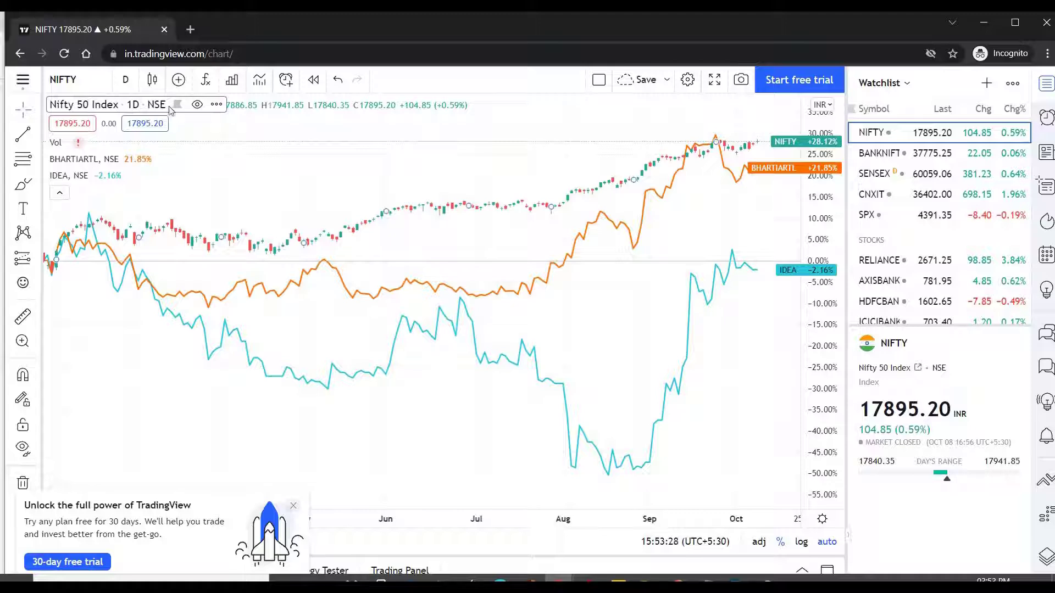
# Hide the NIFTY 50 candles using the eye icon in its legend.
pyautogui.click(217, 105)
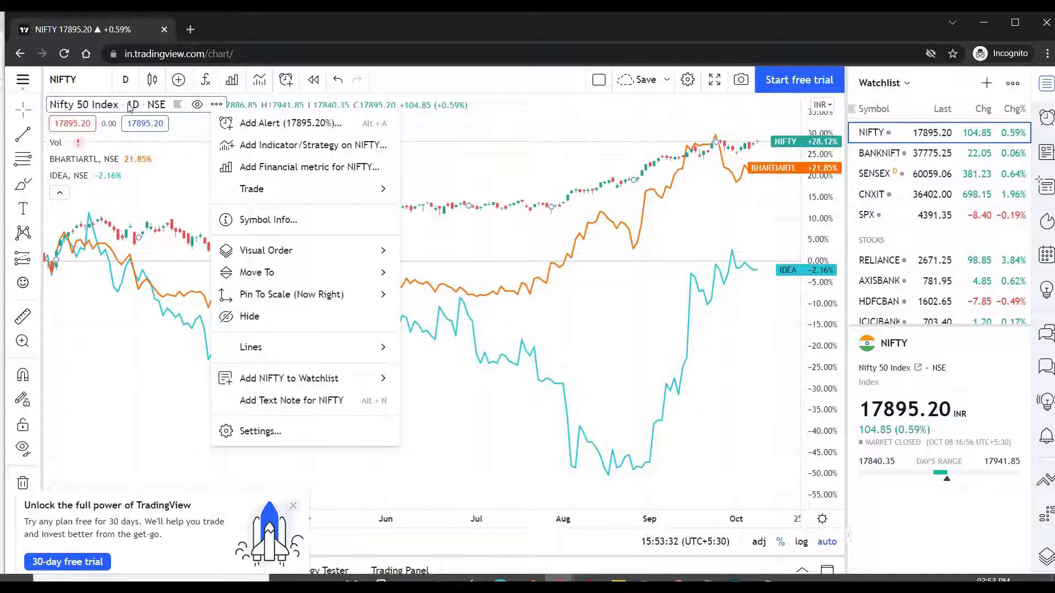
pyautogui.click(130, 106)
pyautogui.click(199, 106)
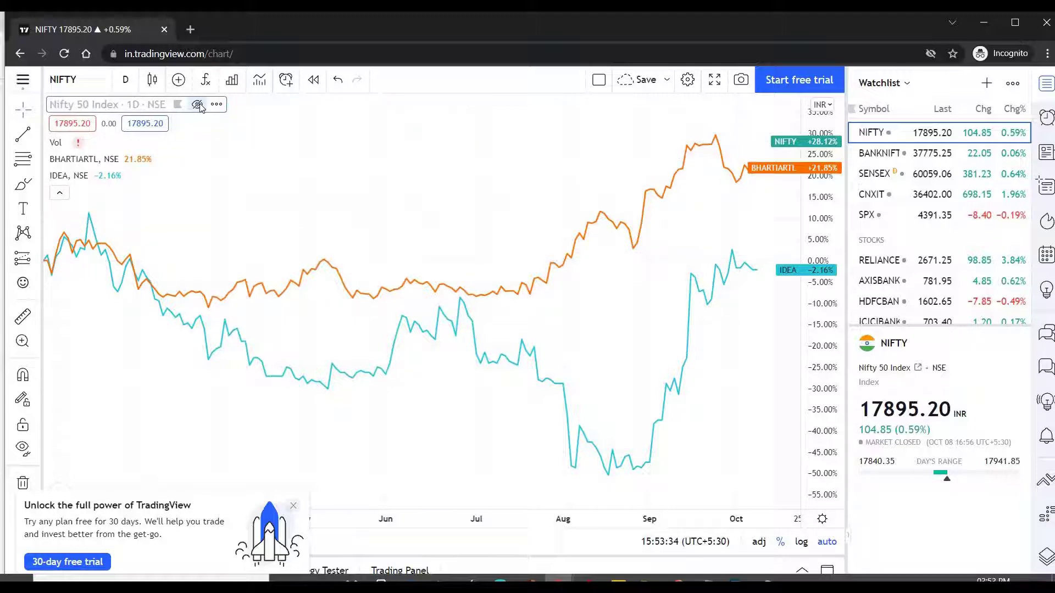
pyautogui.click(199, 106)
pyautogui.click(199, 106)
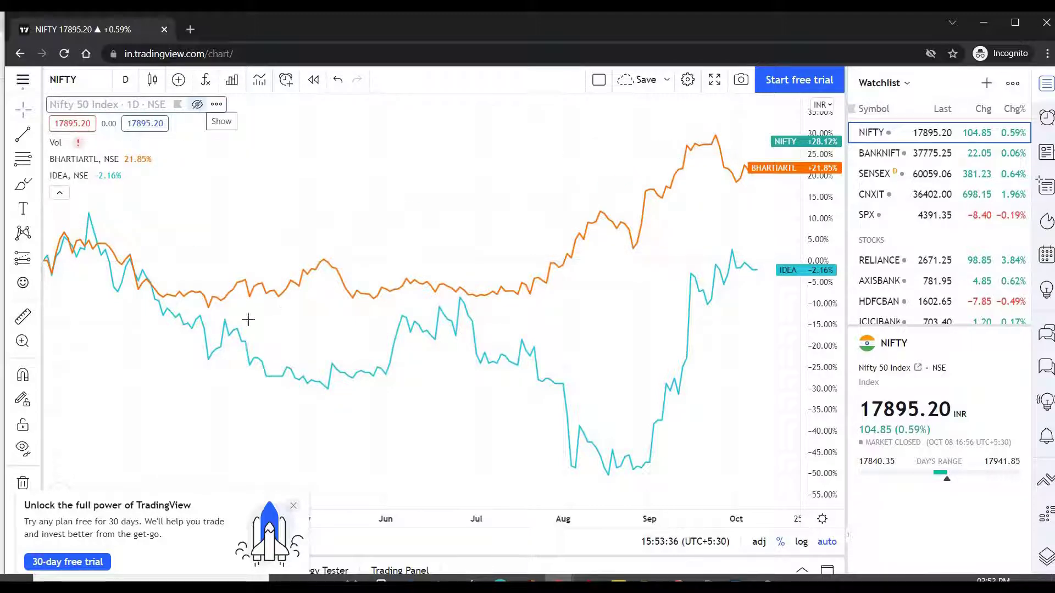
# Select the IDEA line, toggle BHARTIARTL's visibility off and on, and open its options menu.
pyautogui.click(254, 367)
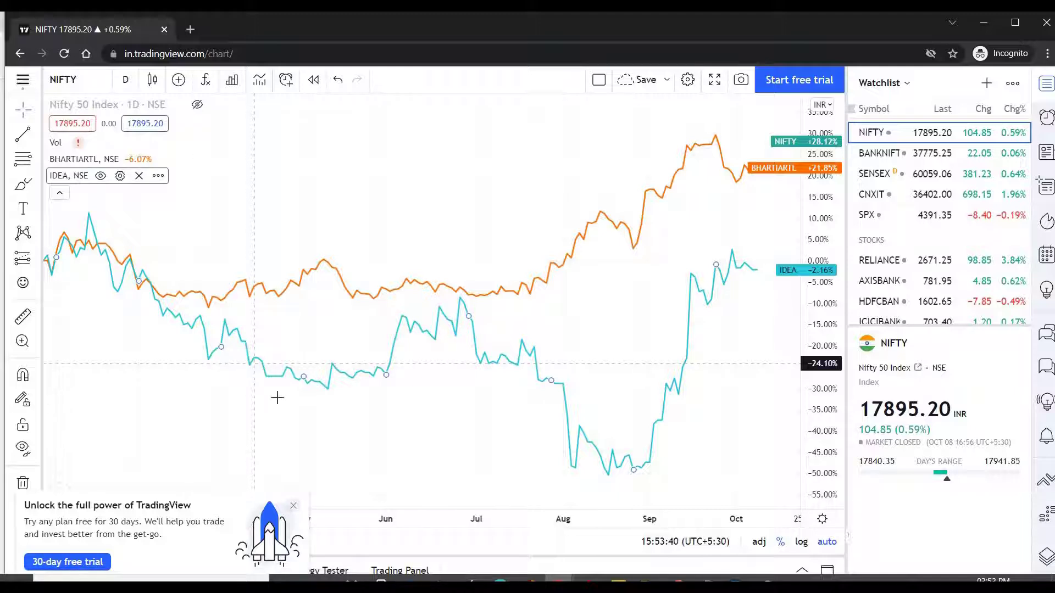
pyautogui.moveTo(162, 164)
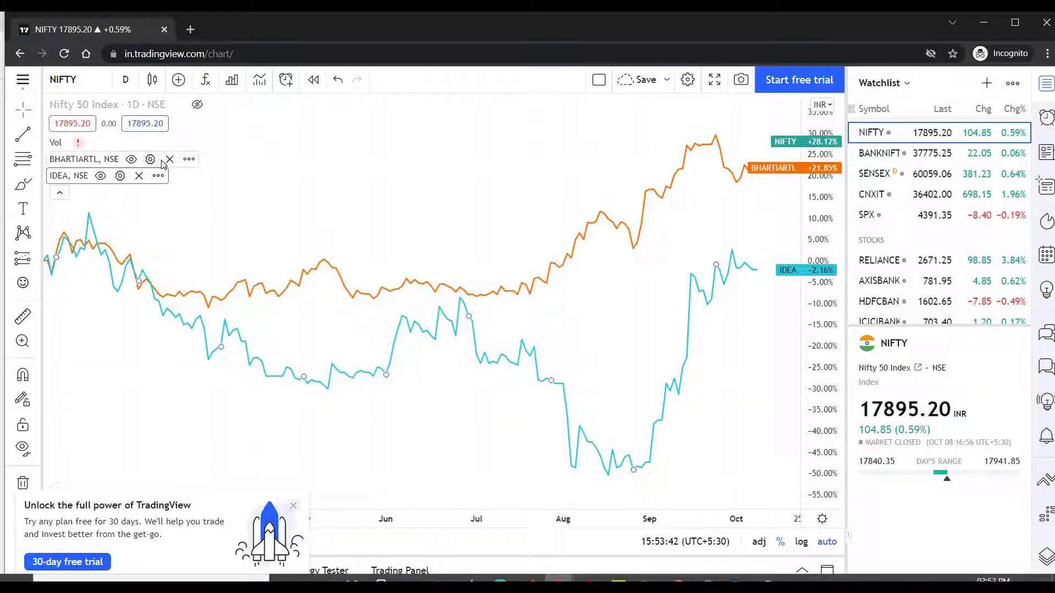
pyautogui.click(131, 160)
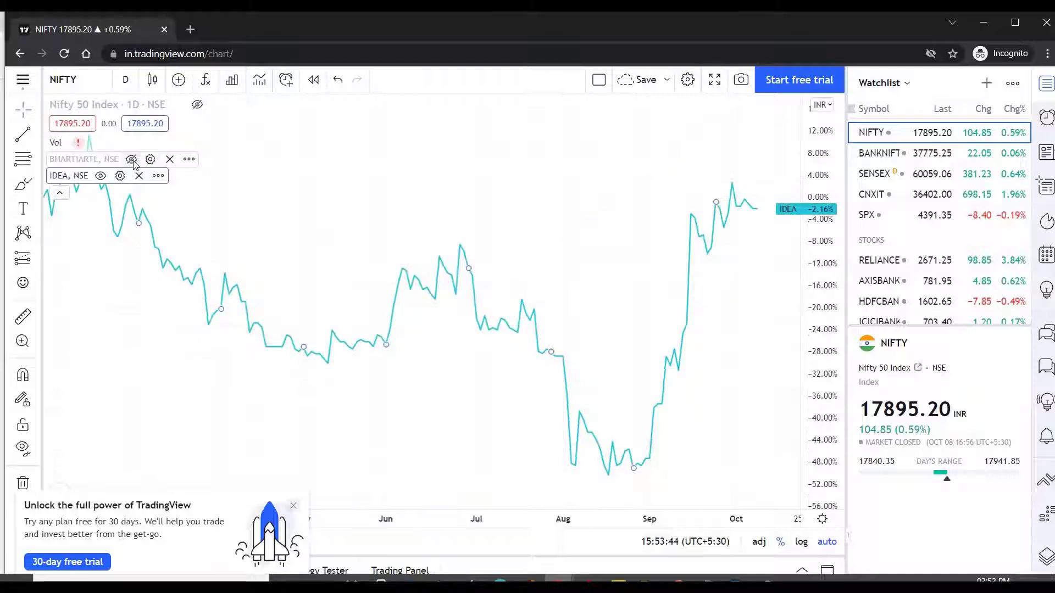
pyautogui.click(131, 160)
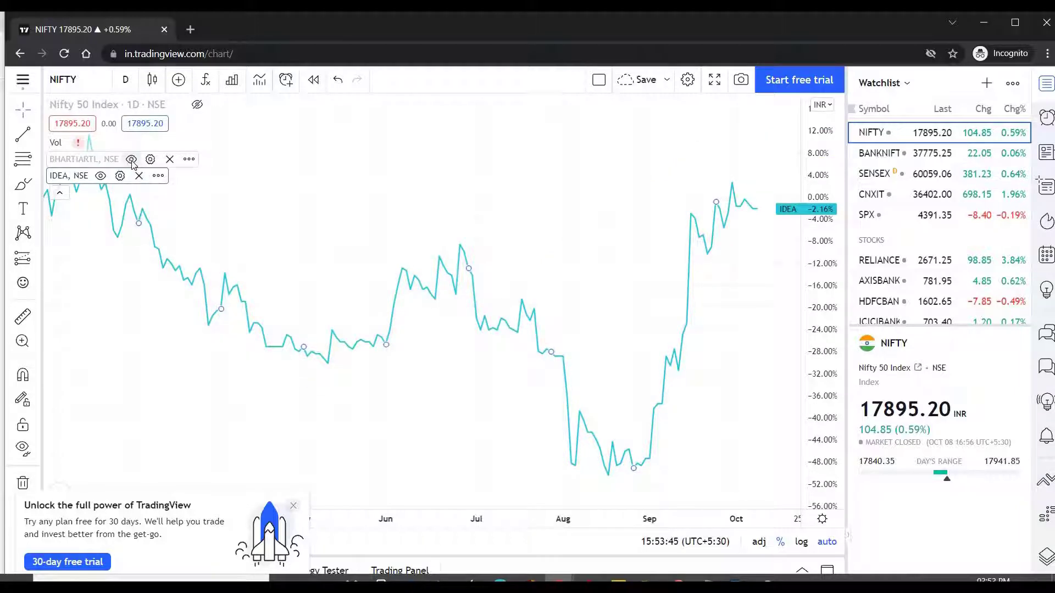
pyautogui.click(189, 160)
pyautogui.moveTo(267, 291)
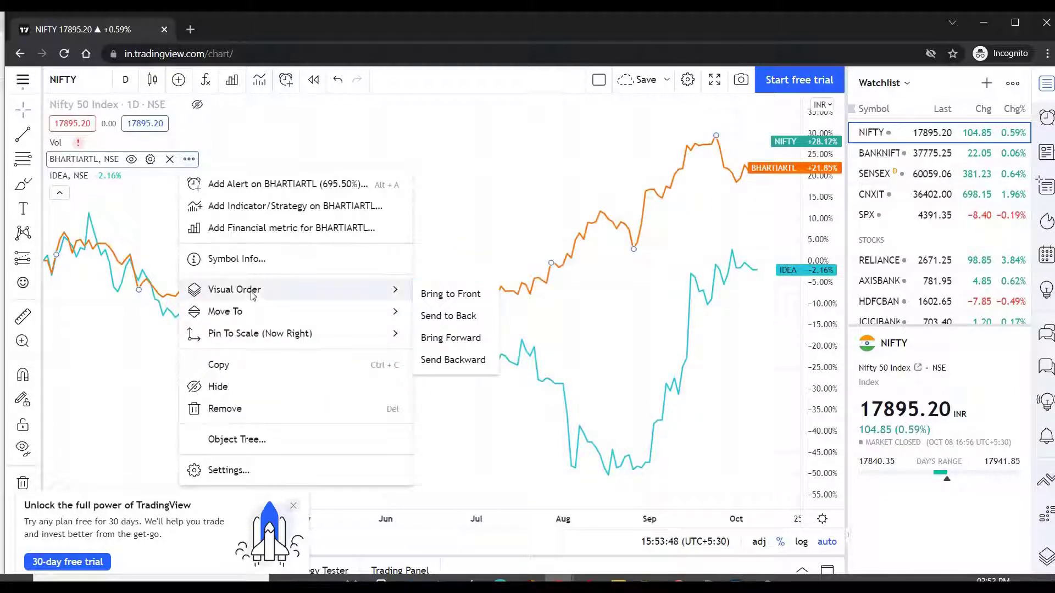
pyautogui.moveTo(258, 331)
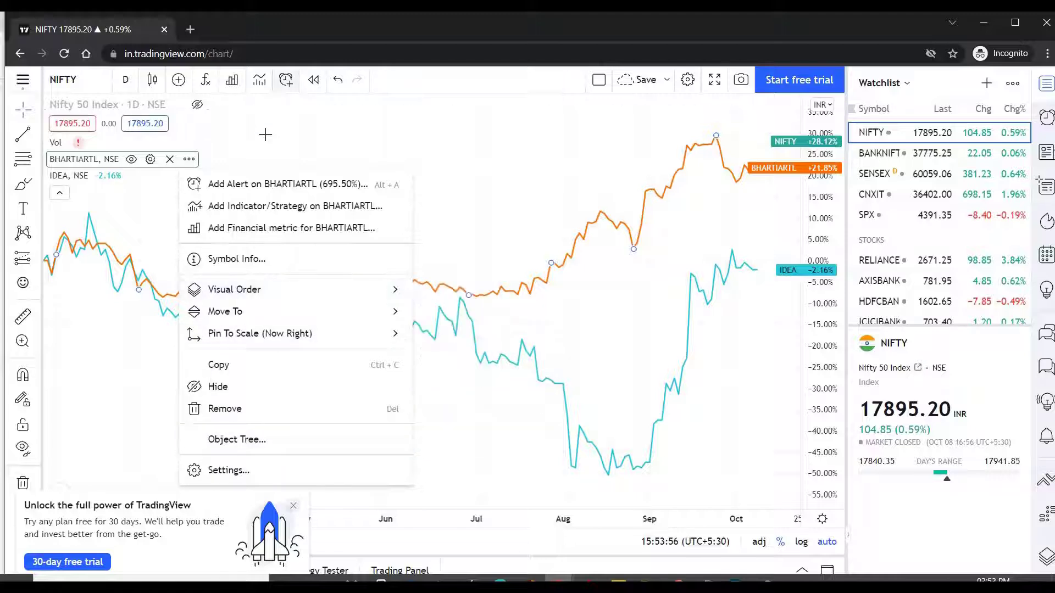
# Switch the comparison chart to a 1-month interval.
pyautogui.click(127, 80)
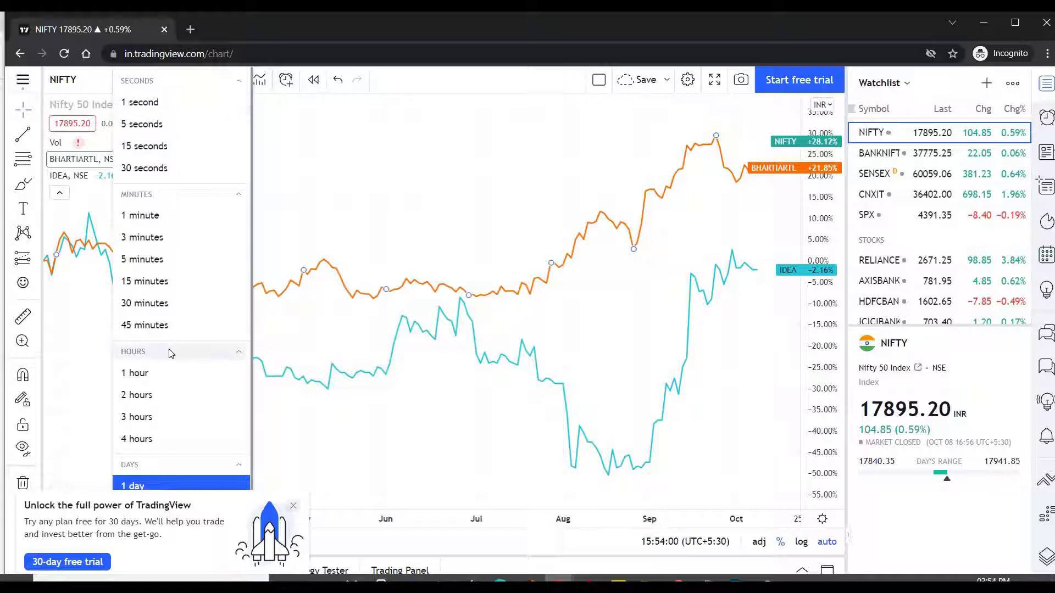
pyautogui.scroll(-2, 170, 353)
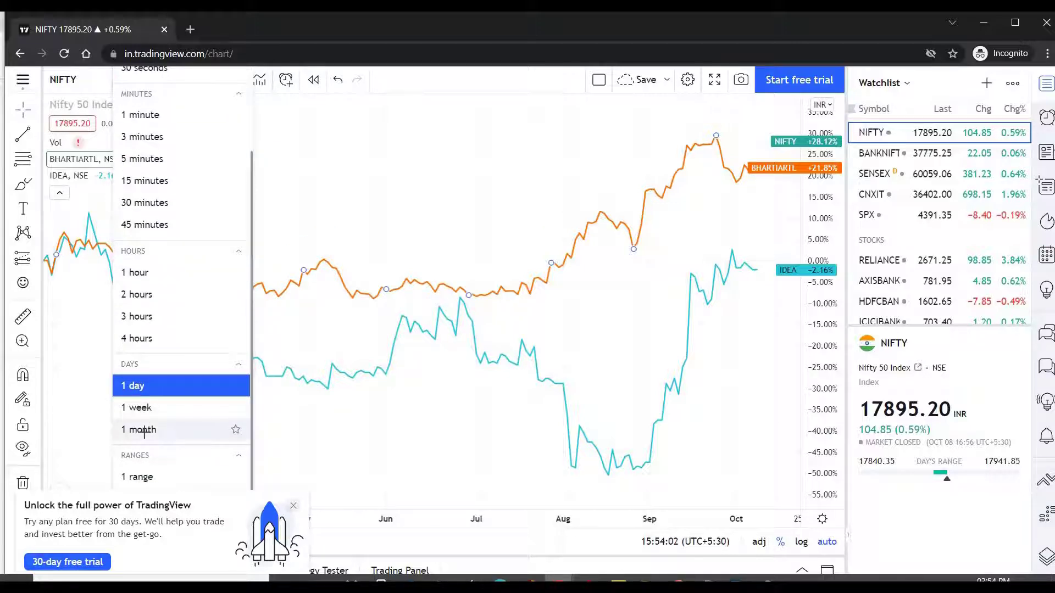
pyautogui.click(144, 431)
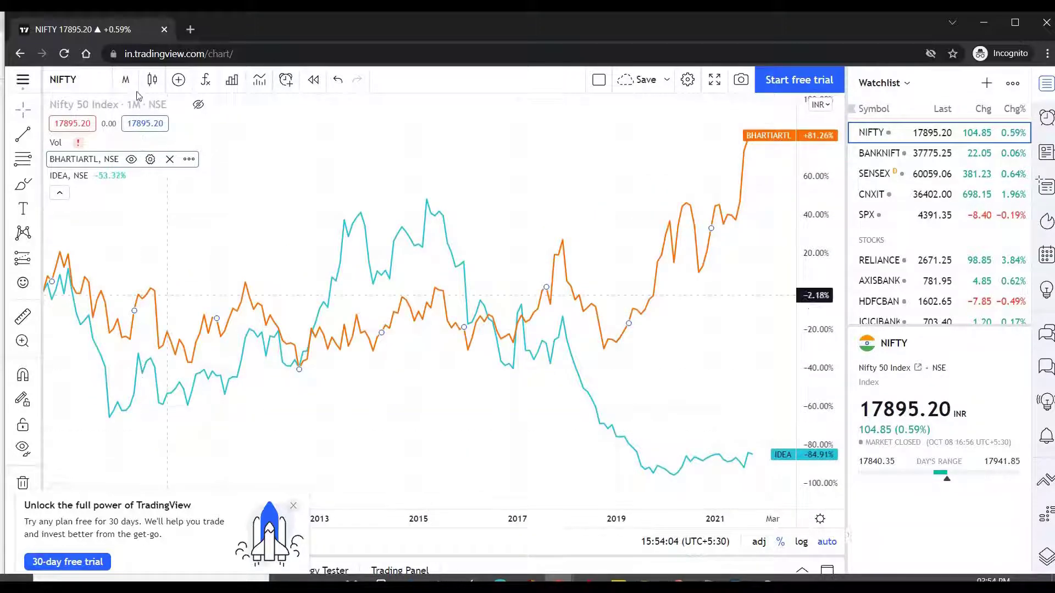
# Try two seconds-based intervals, dismissing the premium upgrade prompt each time.
pyautogui.click(125, 79)
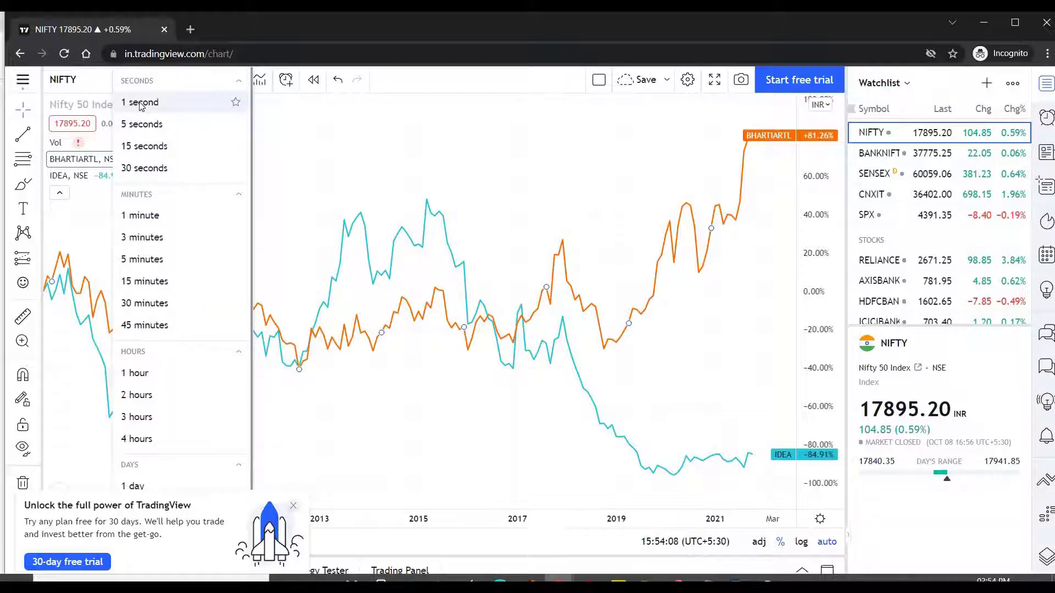
pyautogui.click(141, 105)
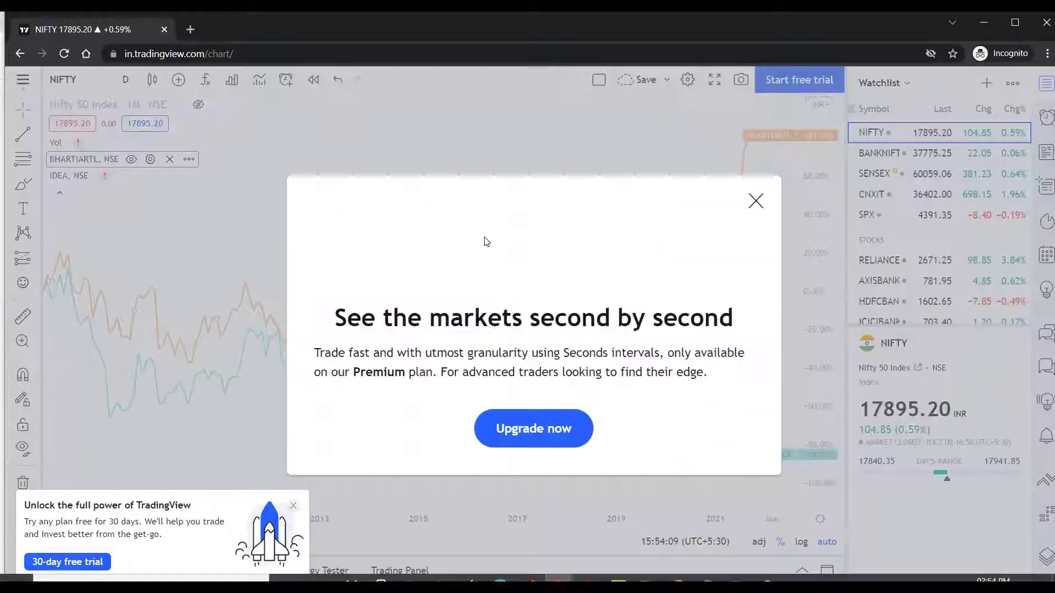
pyautogui.click(756, 201)
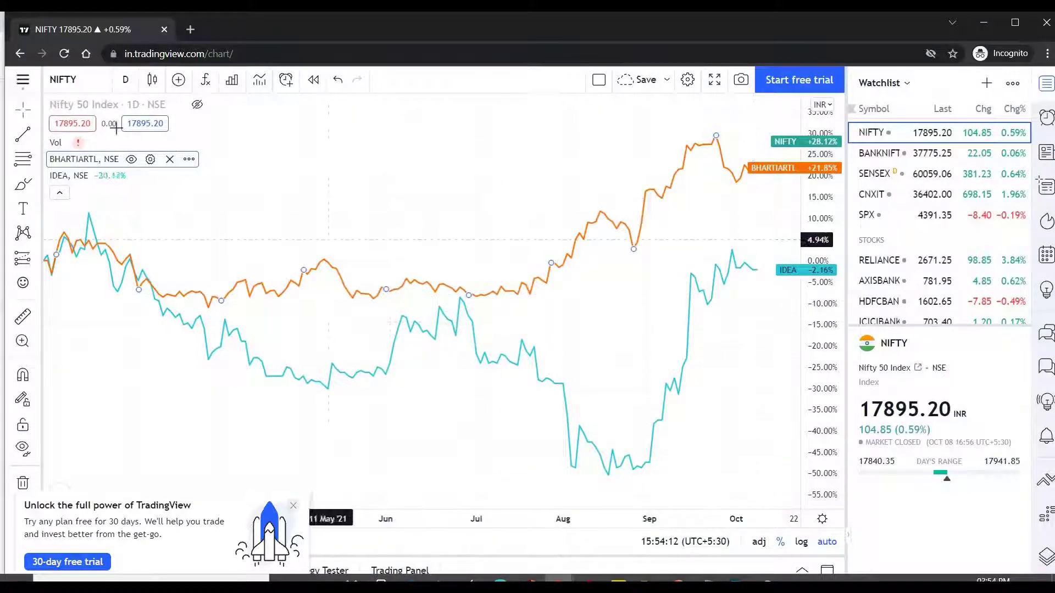
pyautogui.click(130, 86)
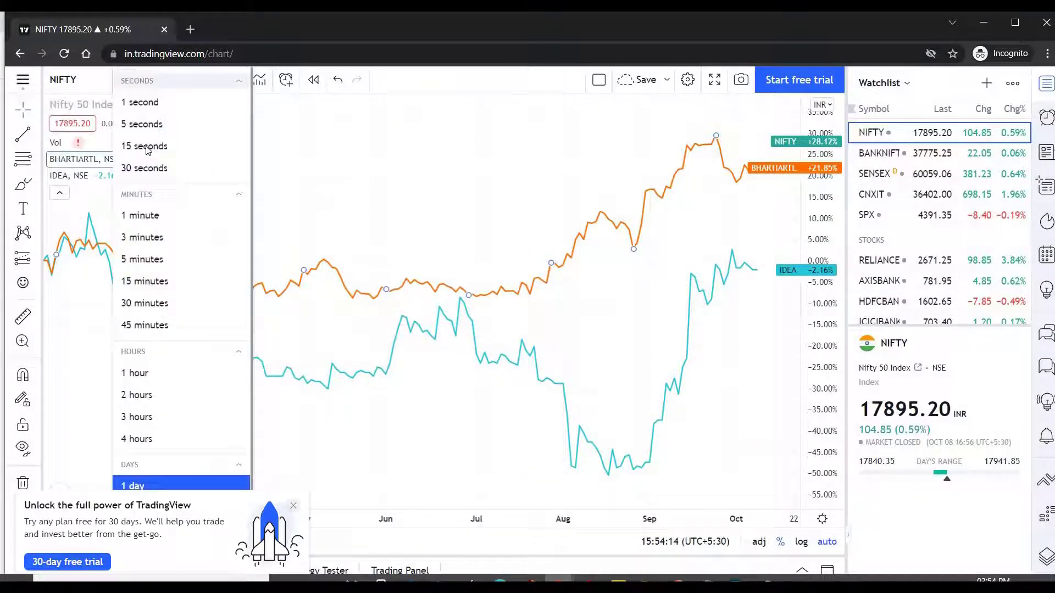
pyautogui.click(141, 168)
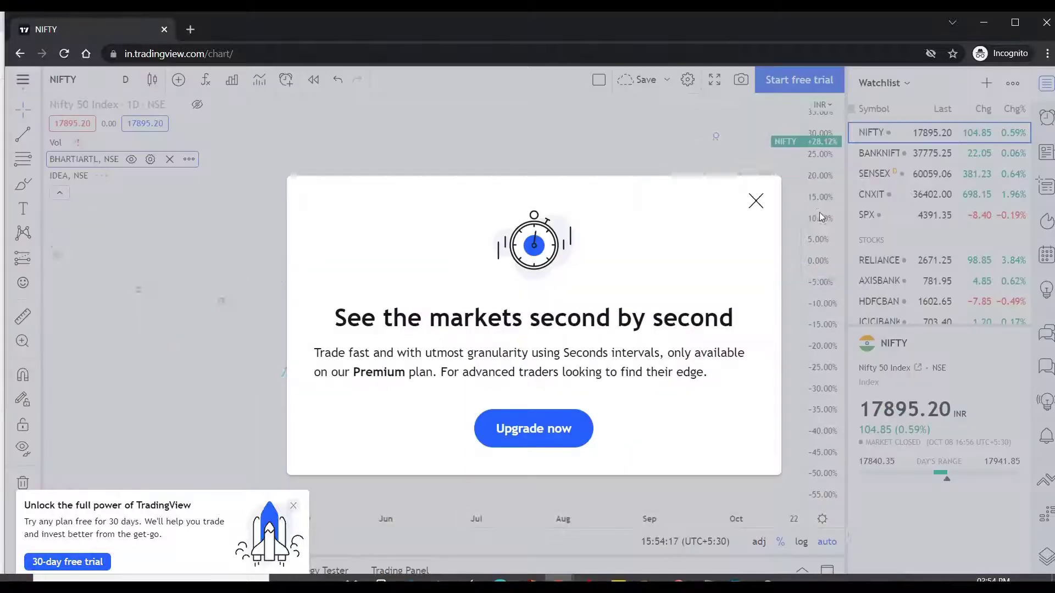
pyautogui.click(755, 201)
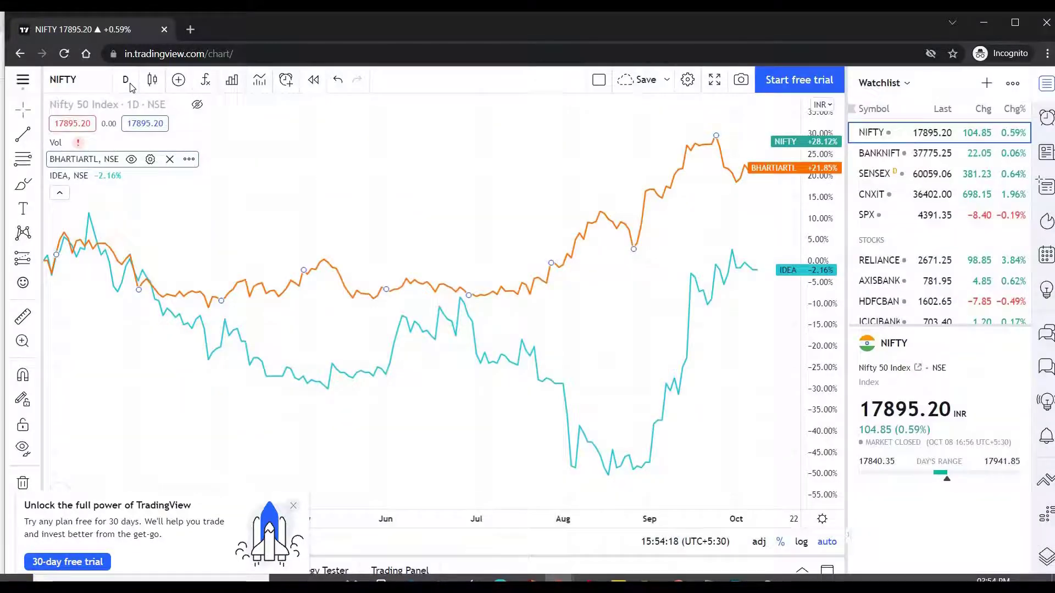
# Set the chart to 1-minute intervals, then settle on 1-hour intervals.
pyautogui.click(131, 83)
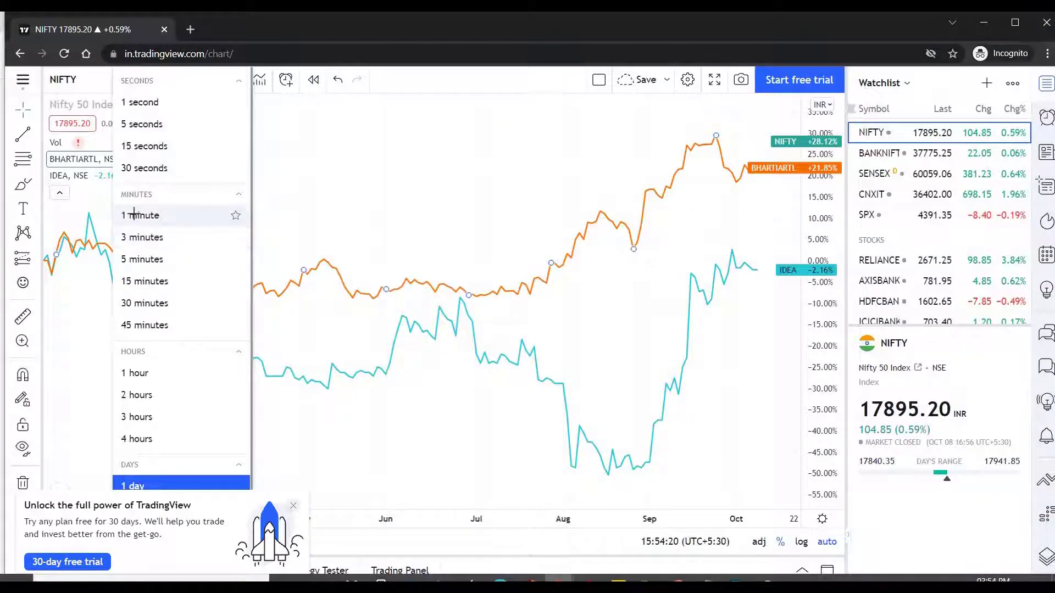
pyautogui.click(133, 214)
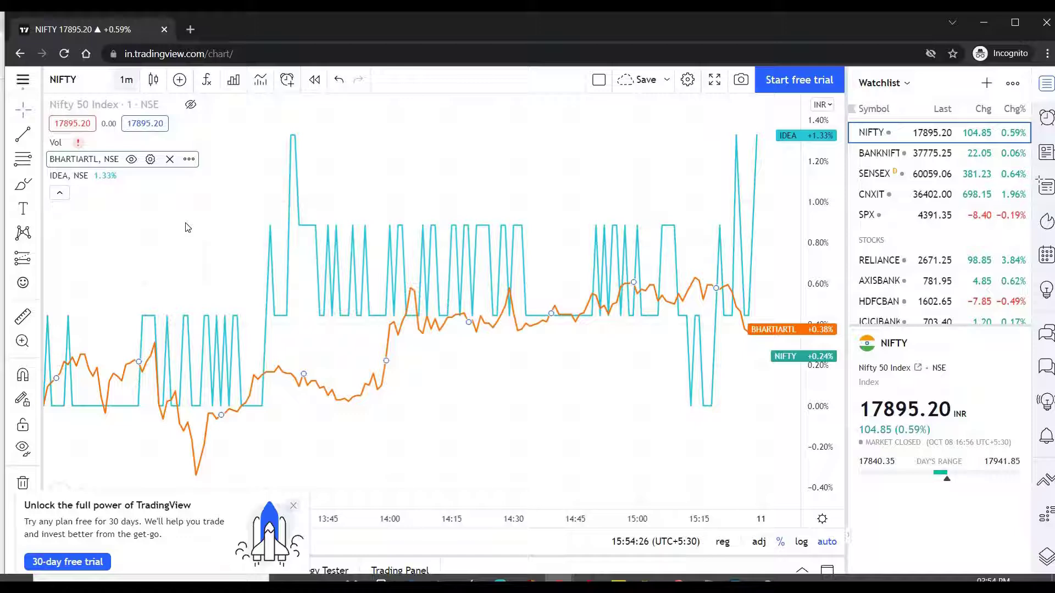
pyautogui.click(127, 80)
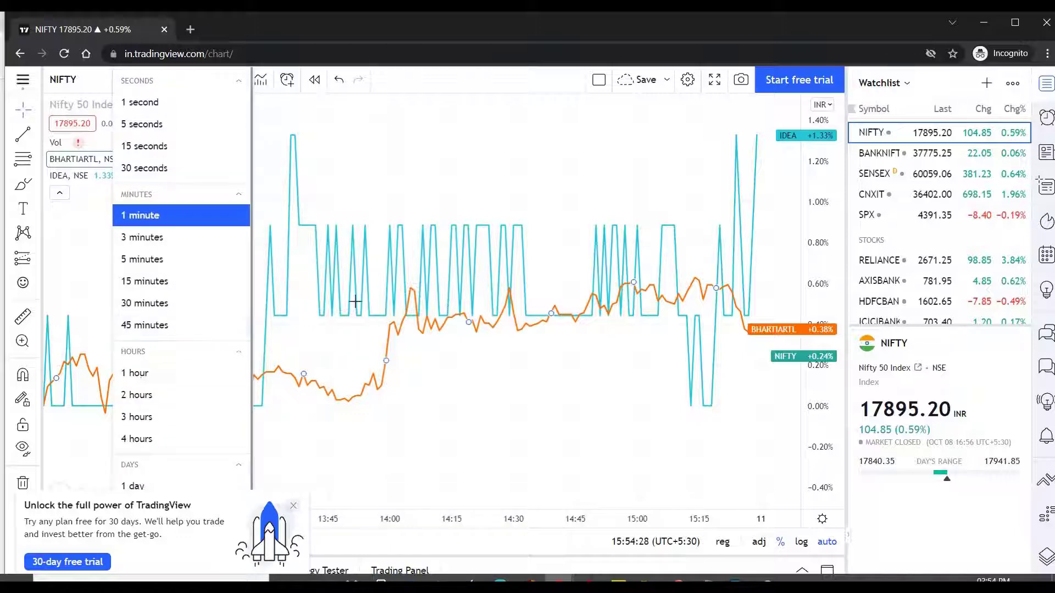
pyautogui.click(135, 373)
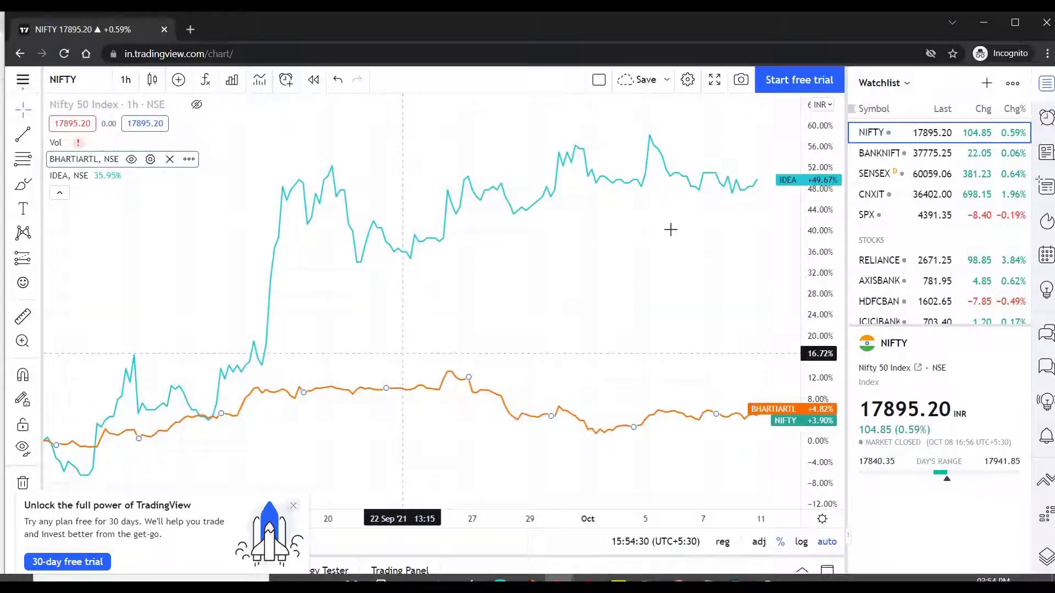